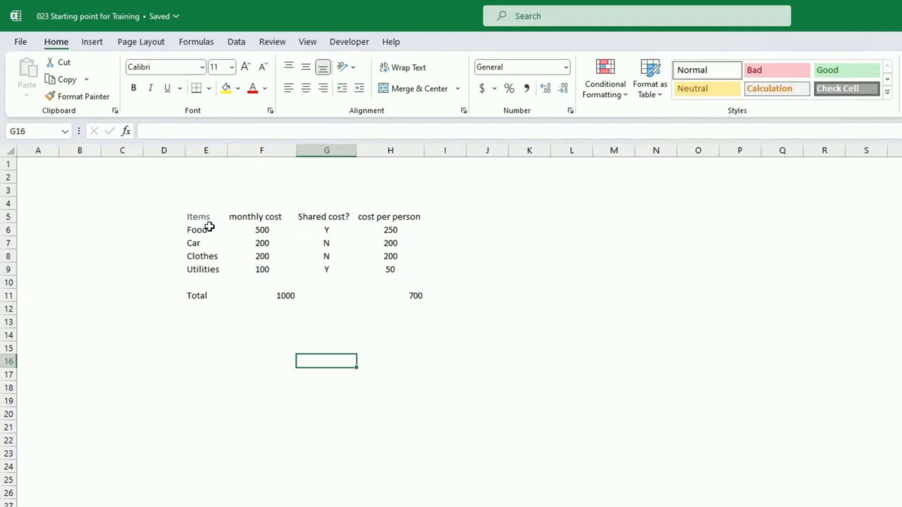
Step: Try font size 12 on the header row cells E5:I5 and look through the font and font color choices
{"action": "left_click", "coordinate": [199, 215]}
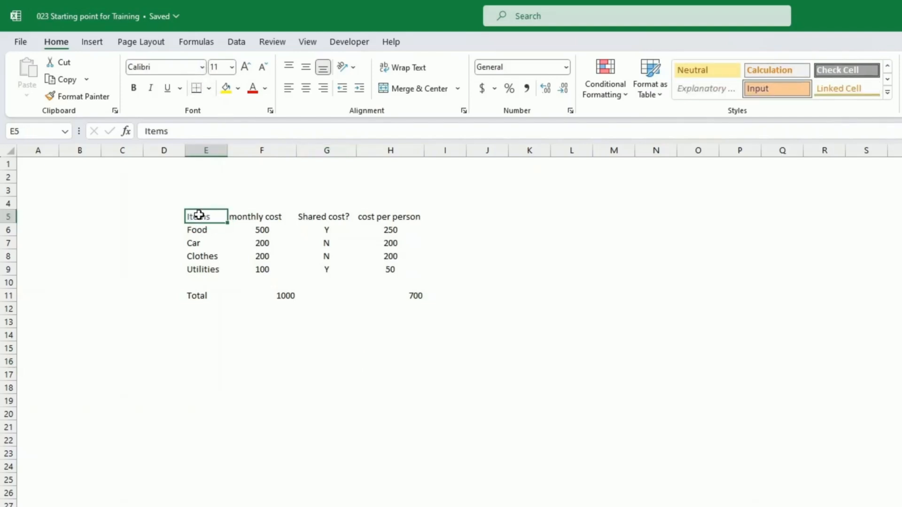
{"action": "left_click_drag", "start_coordinate": [205, 217], "coordinate": [432, 221]}
{"action": "left_click", "coordinate": [203, 68]}
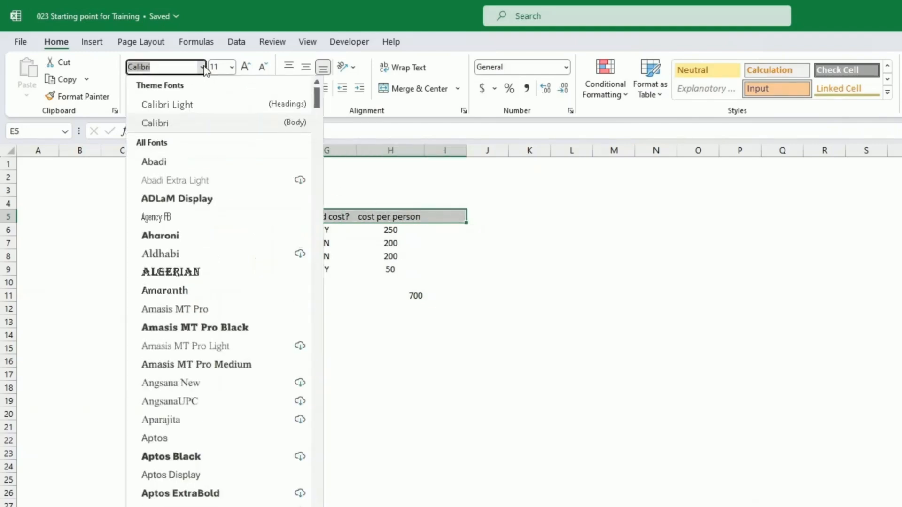
{"action": "left_click", "coordinate": [203, 68]}
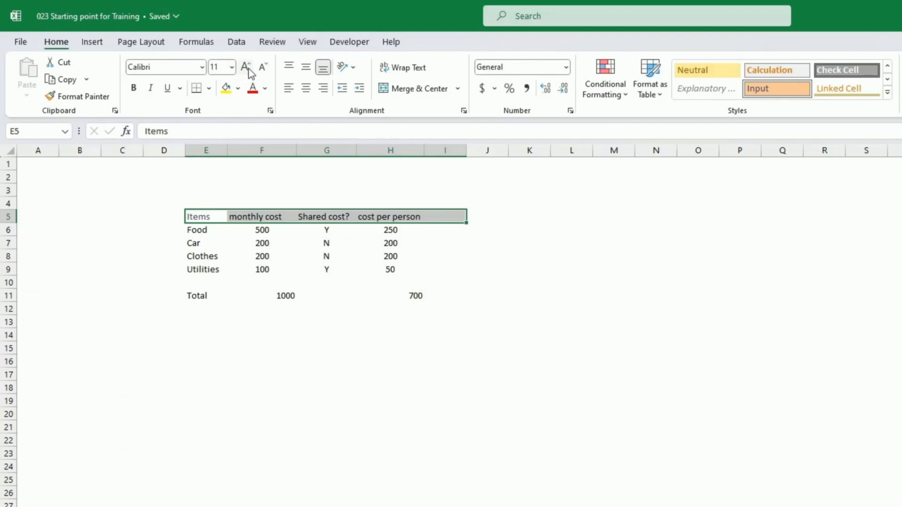
{"action": "left_click", "coordinate": [245, 67]}
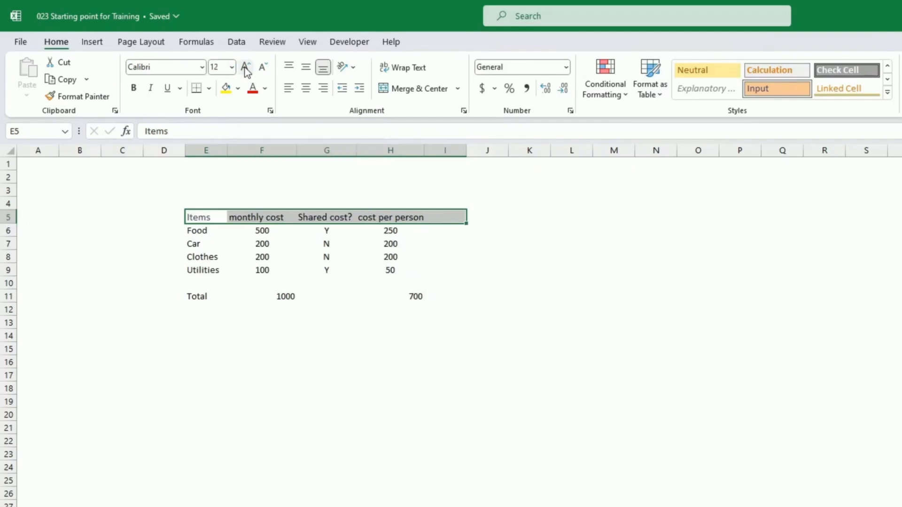
{"action": "left_click", "coordinate": [261, 70]}
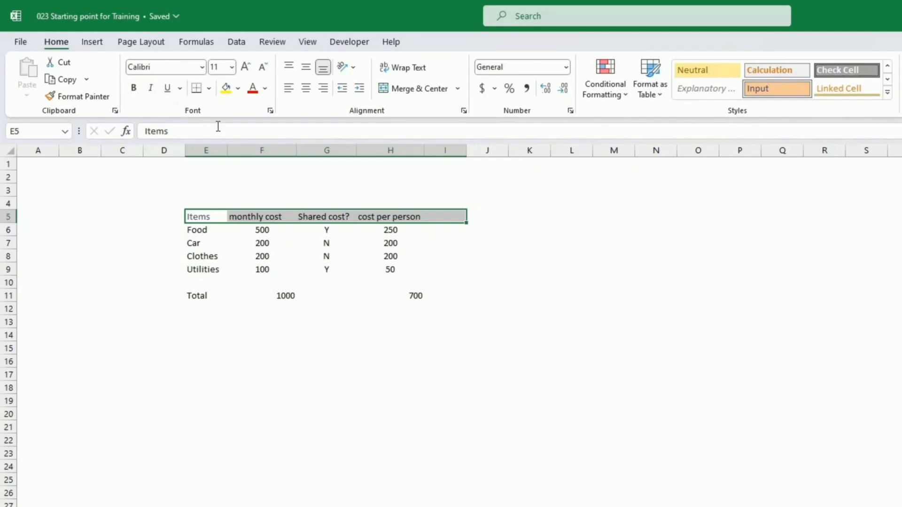
{"action": "left_click", "coordinate": [265, 89]}
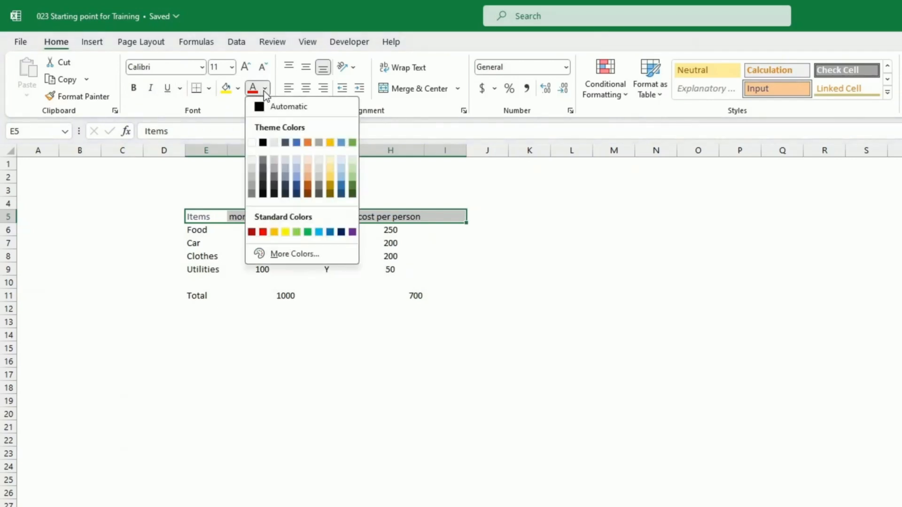
{"action": "left_click", "coordinate": [265, 92]}
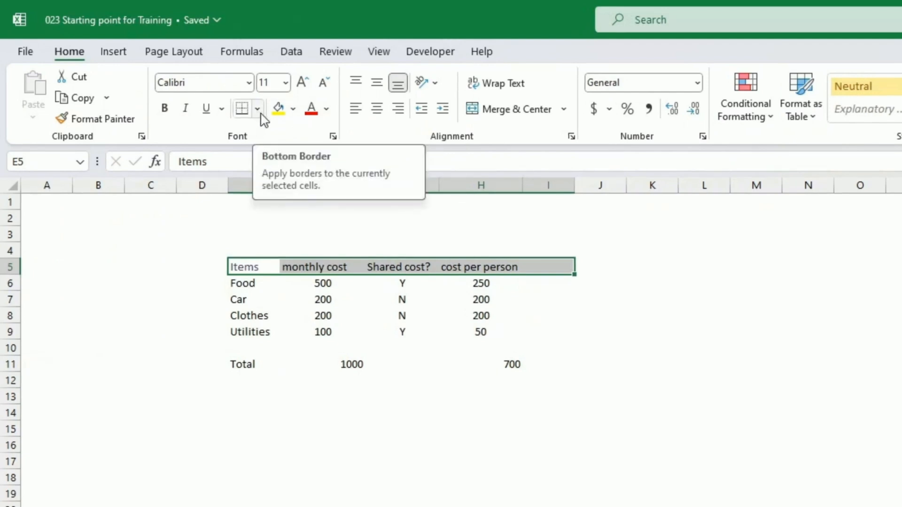
Step: Try a medium-light orange theme fill on the blank cell F4 above the monthly cost header
{"action": "left_click", "coordinate": [321, 249]}
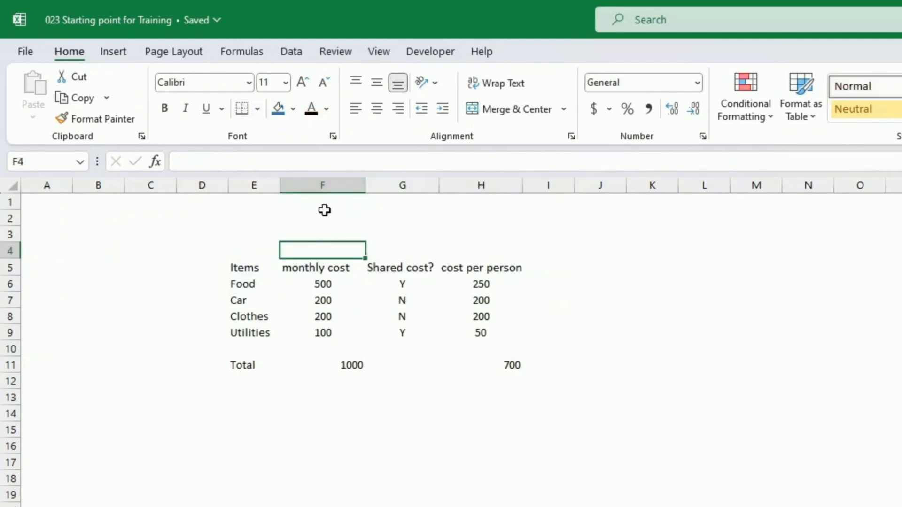
{"action": "left_click", "coordinate": [296, 111]}
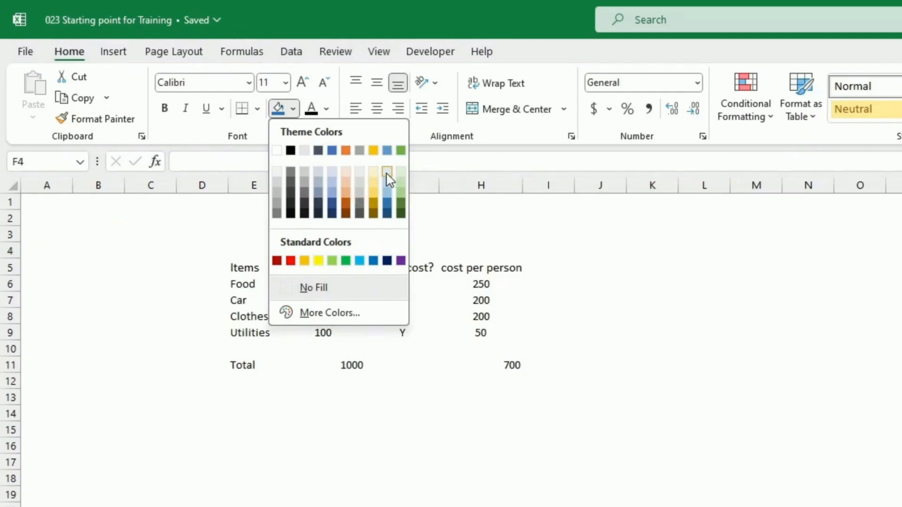
{"action": "left_click", "coordinate": [346, 197]}
{"action": "left_click", "coordinate": [336, 235]}
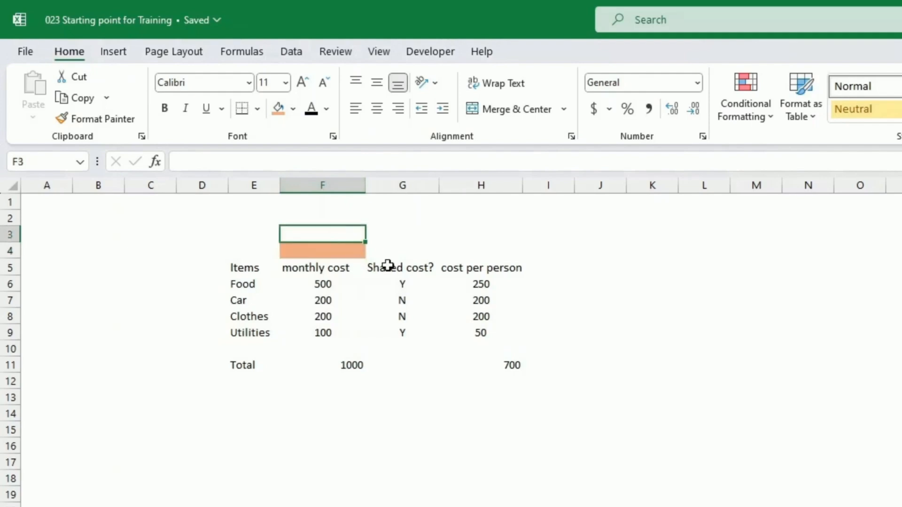
{"action": "left_click", "coordinate": [344, 252]}
Step: Fill the table's header cells E5:H5 with a dark orange theme color
{"action": "left_click_drag", "start_coordinate": [242, 268], "coordinate": [475, 269]}
{"action": "left_click", "coordinate": [293, 109]}
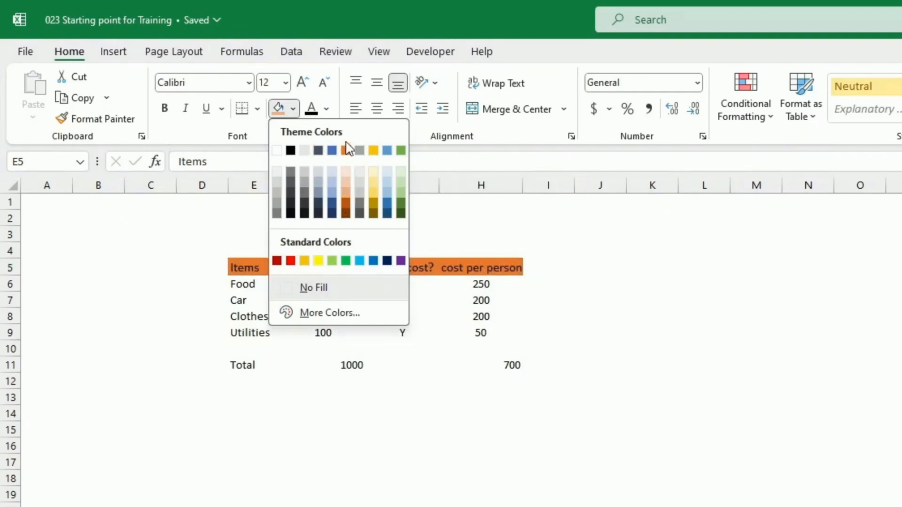
{"action": "left_click", "coordinate": [346, 201]}
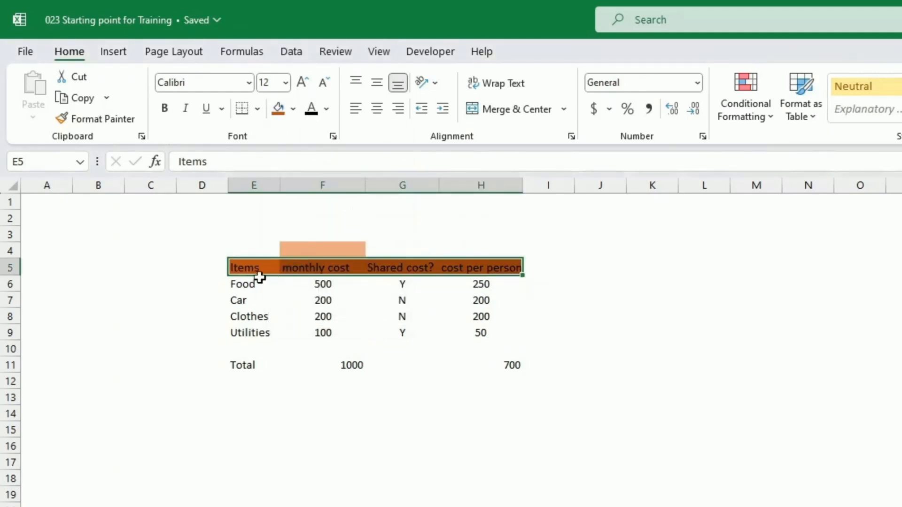
Step: Fill the table's body cells E6:H9 with the lightest orange theme shade
{"action": "left_click", "coordinate": [238, 282]}
{"action": "left_click_drag", "start_coordinate": [237, 282], "coordinate": [479, 332]}
{"action": "left_click", "coordinate": [292, 109]}
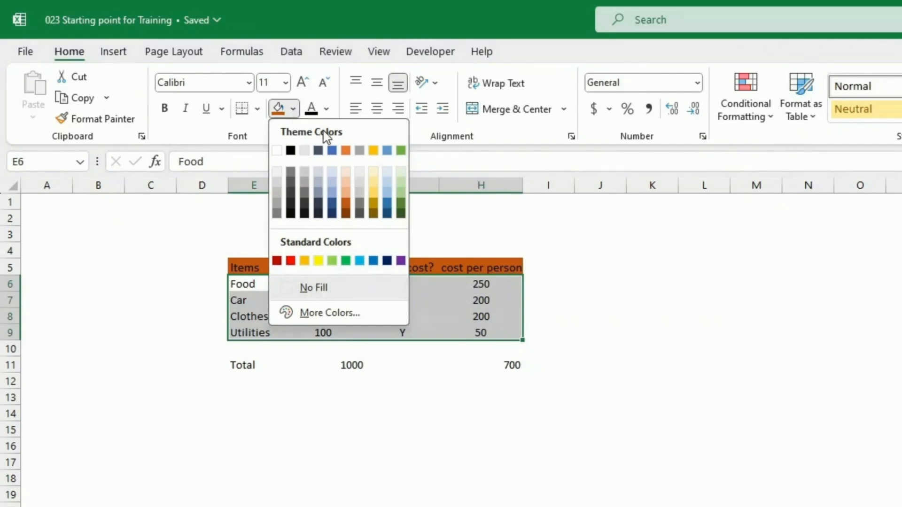
{"action": "left_click", "coordinate": [344, 173]}
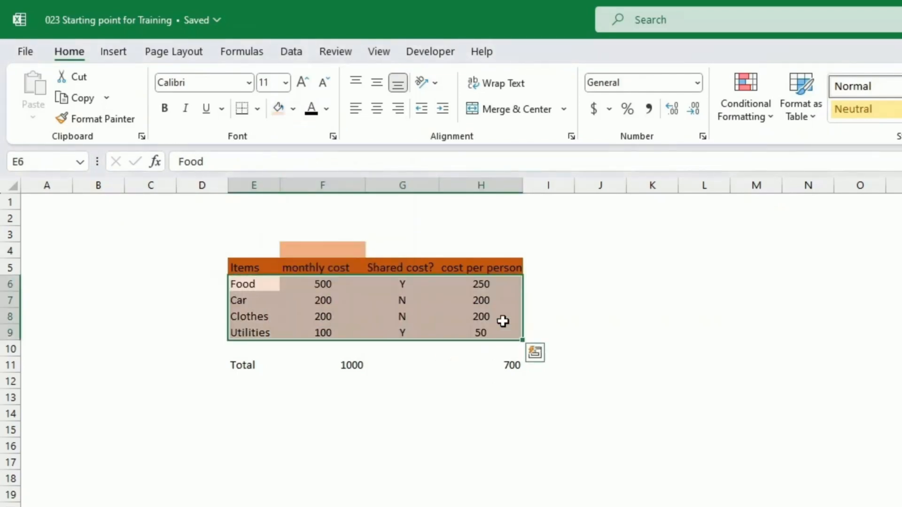
Step: Change the font color of the header cells E5:H5 to white
{"action": "left_click_drag", "start_coordinate": [508, 269], "coordinate": [276, 269]}
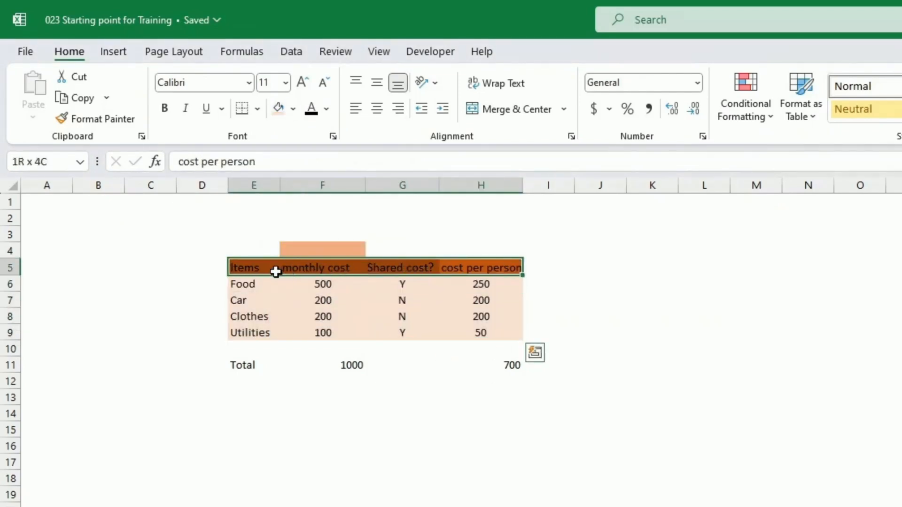
{"action": "left_click", "coordinate": [326, 110]}
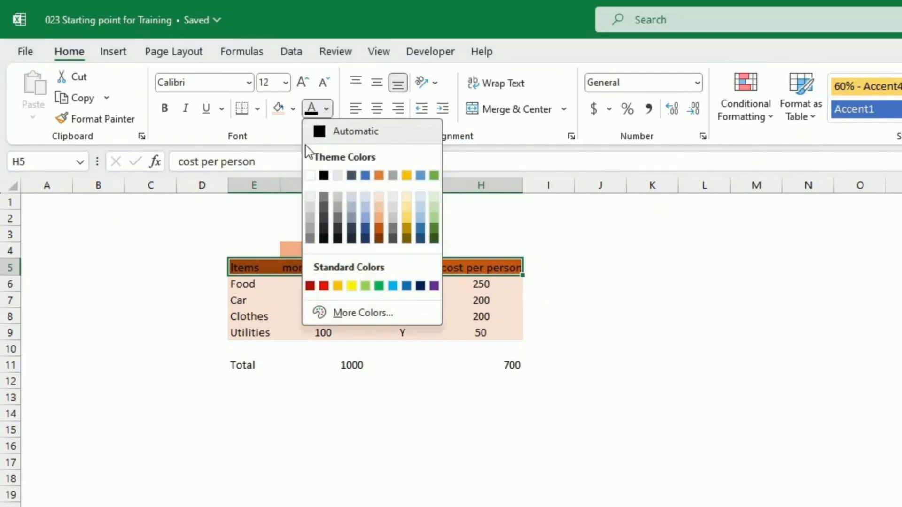
{"action": "left_click", "coordinate": [311, 176]}
{"action": "left_click", "coordinate": [446, 219]}
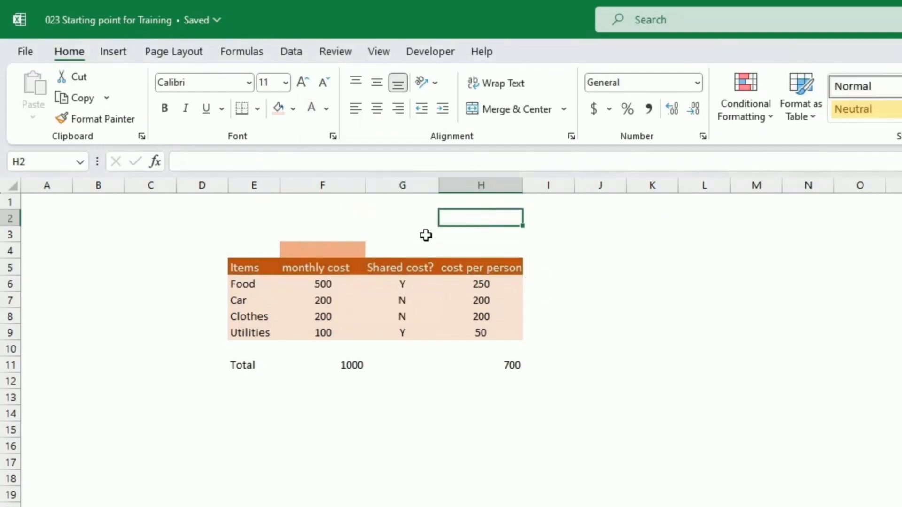
Step: Clear the orange fill from F4 by extending the blank cell F3 down over it
{"action": "left_click", "coordinate": [334, 235]}
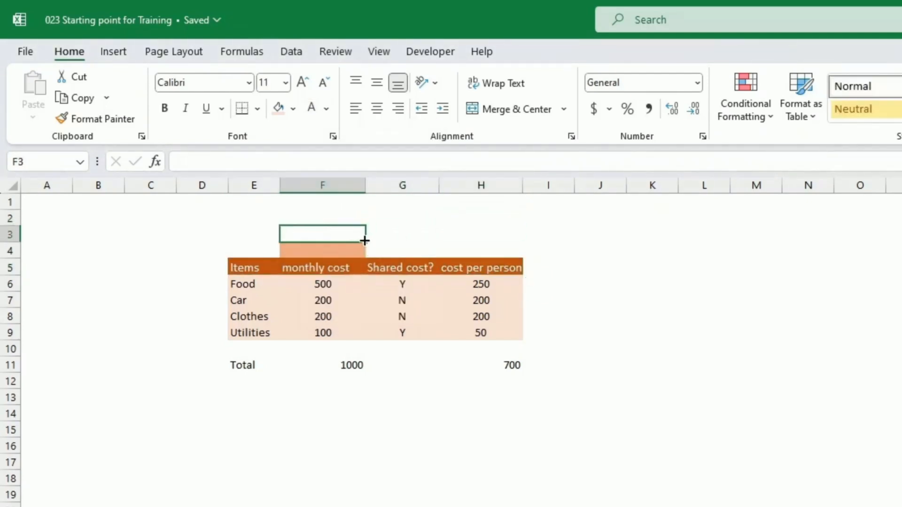
{"action": "left_click_drag", "start_coordinate": [365, 241], "coordinate": [365, 254]}
Step: Examine the custom and standard colors available for the fill of the Food cell E6, leaving its fill as is
{"action": "left_click", "coordinate": [254, 283]}
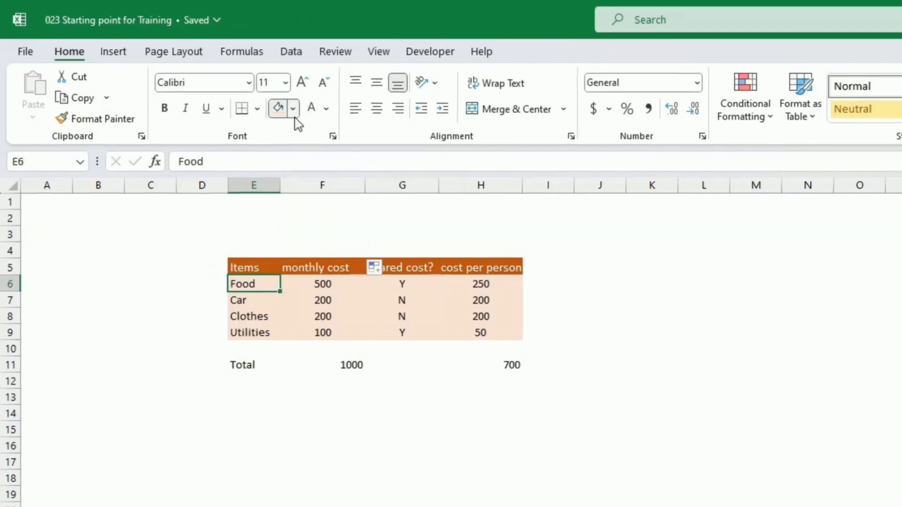
{"action": "left_click", "coordinate": [293, 109]}
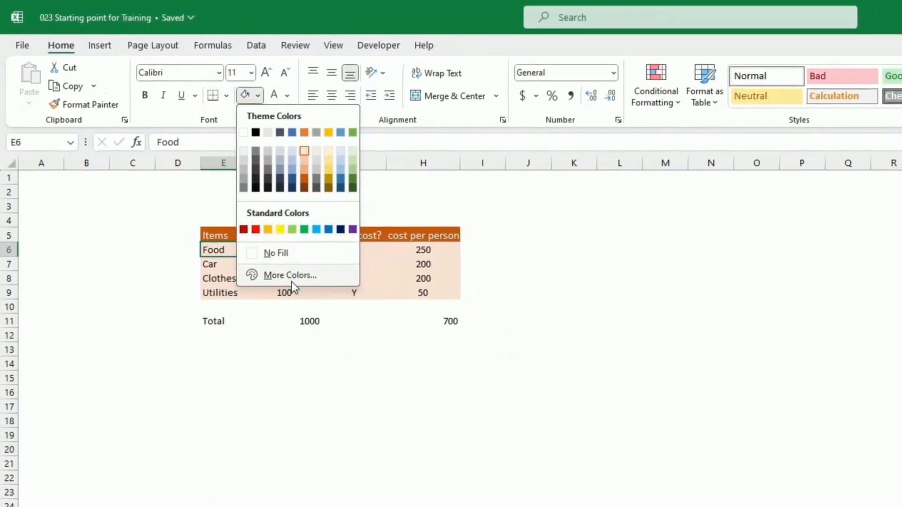
{"action": "left_click", "coordinate": [293, 278]}
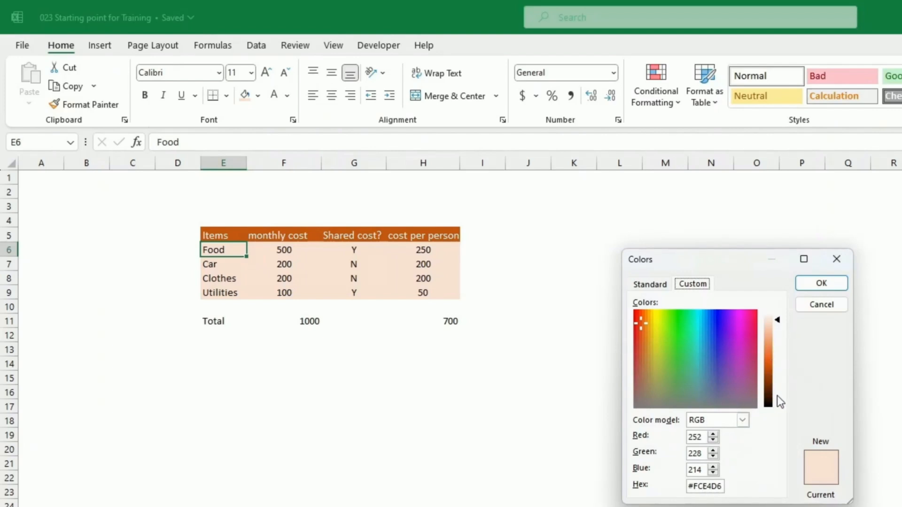
{"action": "left_click", "coordinate": [651, 285]}
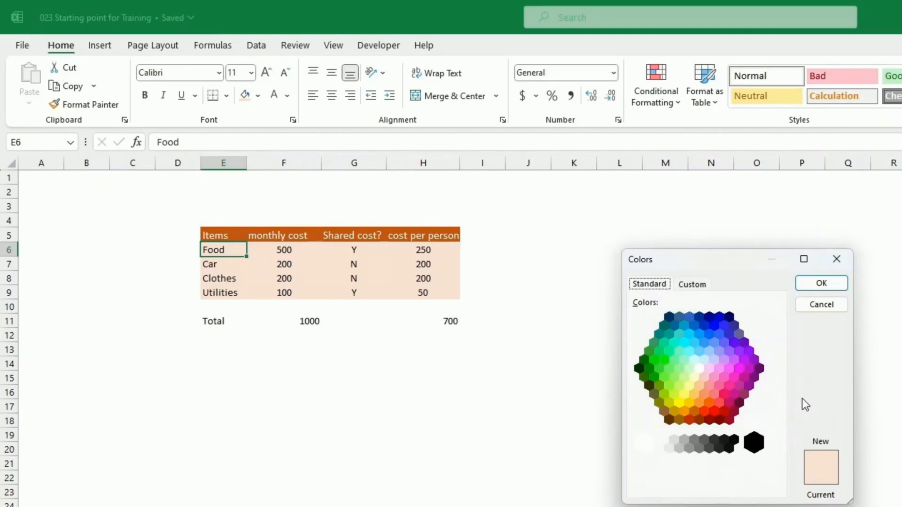
{"action": "left_click", "coordinate": [822, 306]}
{"action": "left_click", "coordinate": [814, 323]}
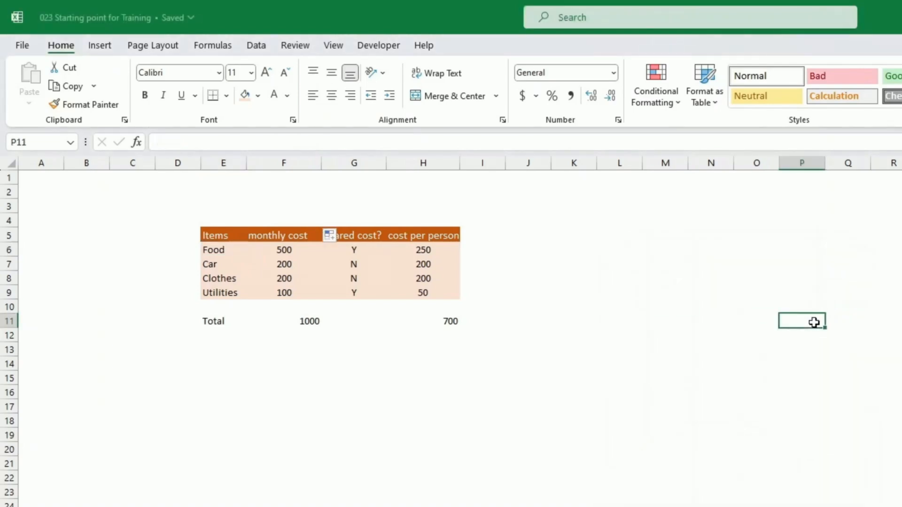
Step: Fill the Total row cells E11:H11 with the header's dark orange and make their text white
{"action": "left_click", "coordinate": [214, 320]}
{"action": "left_click_drag", "start_coordinate": [213, 320], "coordinate": [423, 324]}
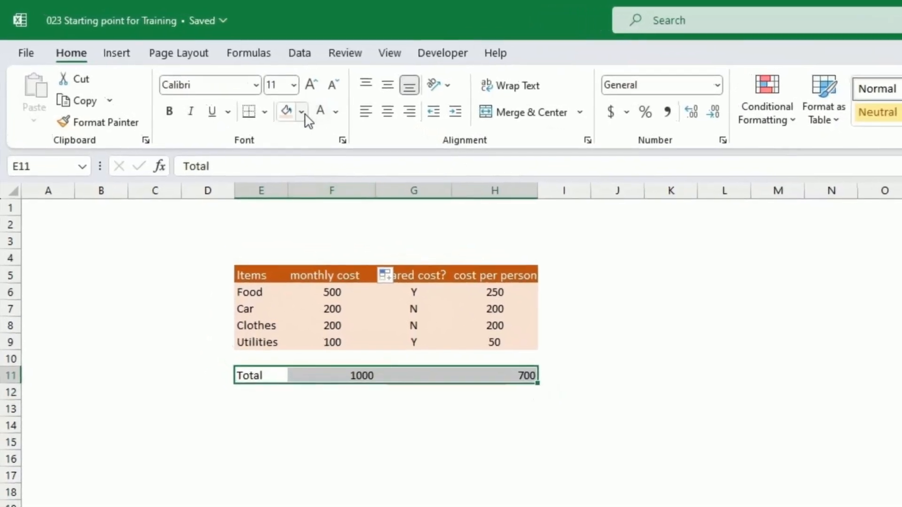
{"action": "left_click", "coordinate": [301, 112]}
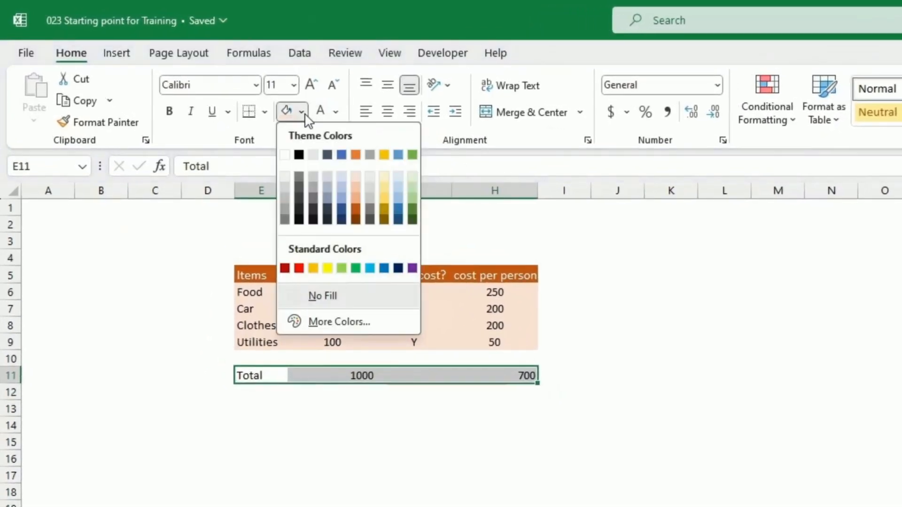
{"action": "left_click", "coordinate": [355, 219]}
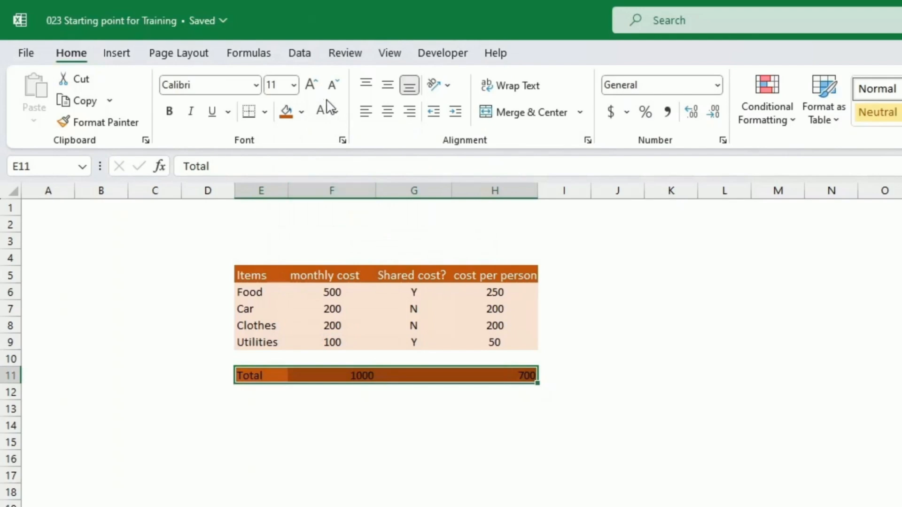
{"action": "left_click", "coordinate": [321, 113]}
{"action": "left_click", "coordinate": [320, 408]}
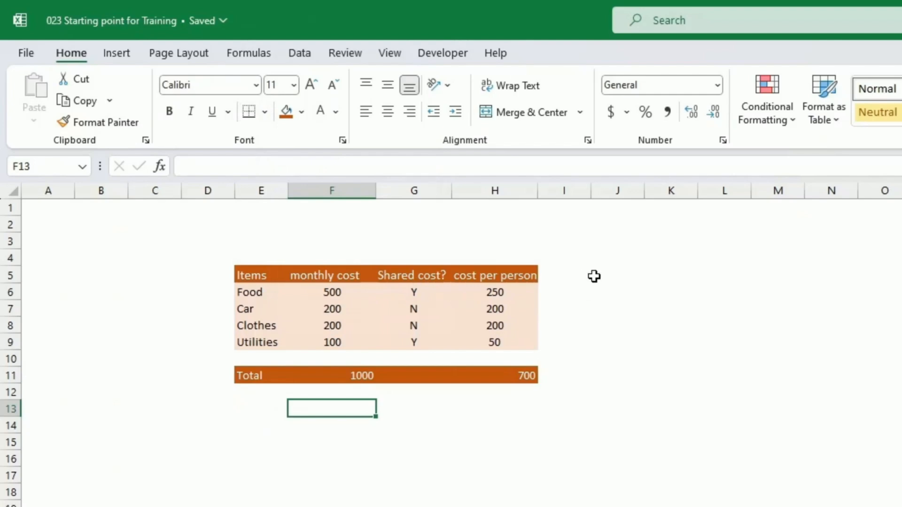
Step: Add a bottom border to the blank cell J5 beside the table
{"action": "left_click", "coordinate": [636, 282]}
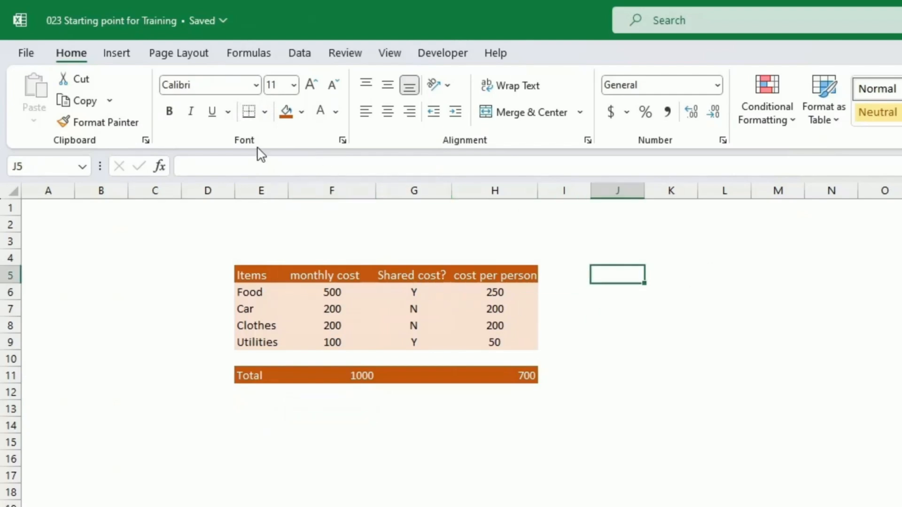
{"action": "left_click", "coordinate": [264, 112]}
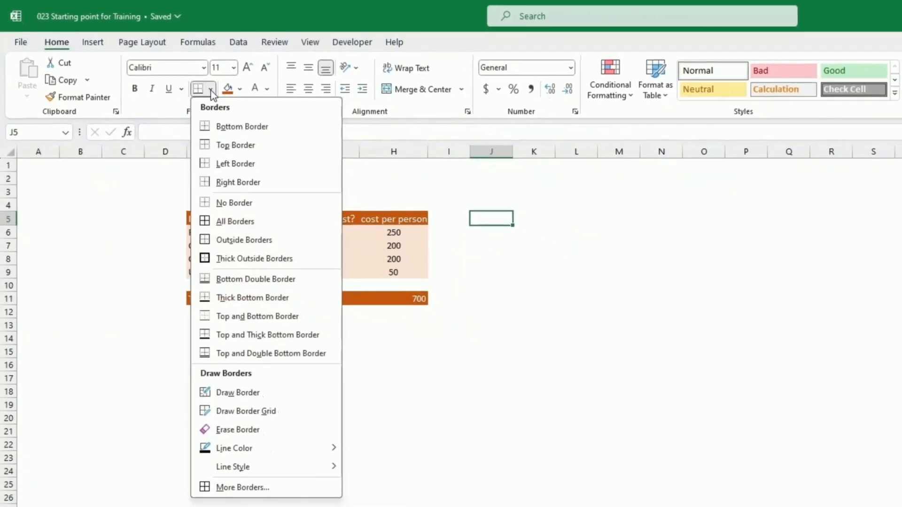
{"action": "left_click", "coordinate": [210, 92]}
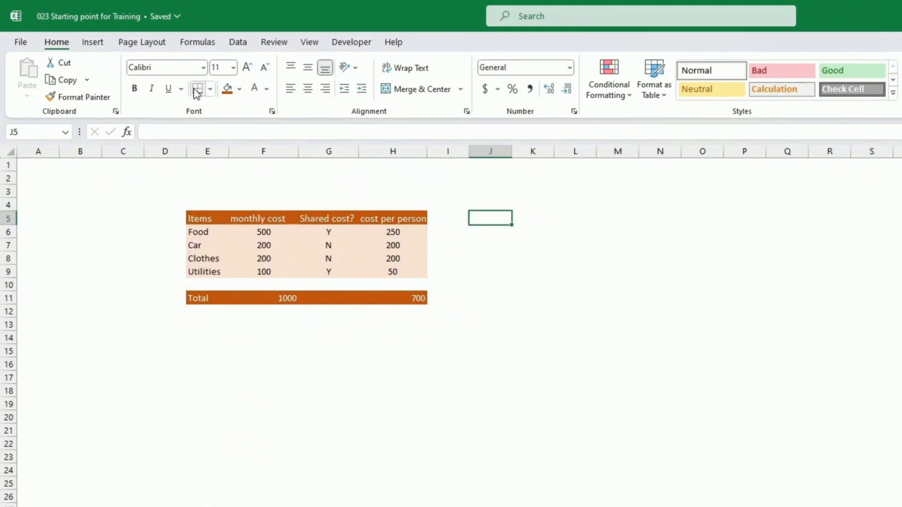
{"action": "left_click", "coordinate": [196, 93]}
Step: Add a right border to the blank cell J8
{"action": "left_click", "coordinate": [506, 254]}
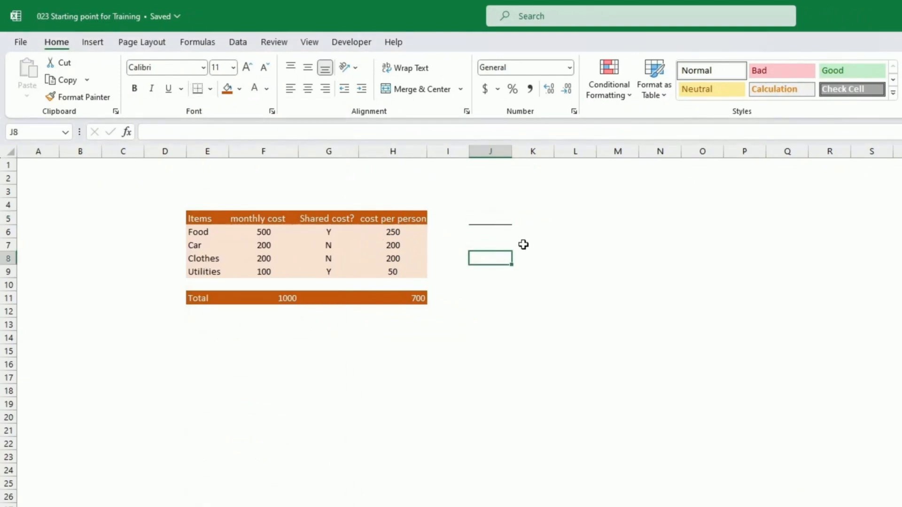
{"action": "left_click", "coordinate": [211, 89]}
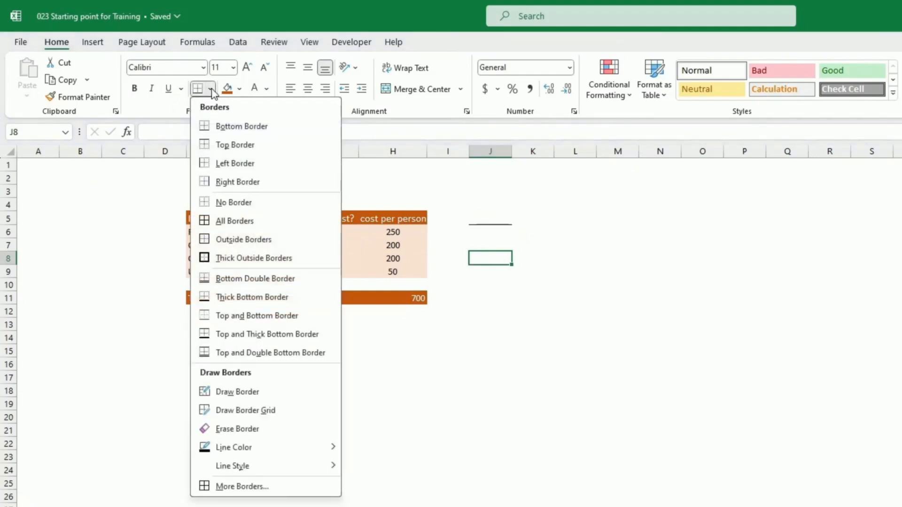
{"action": "left_click", "coordinate": [239, 184]}
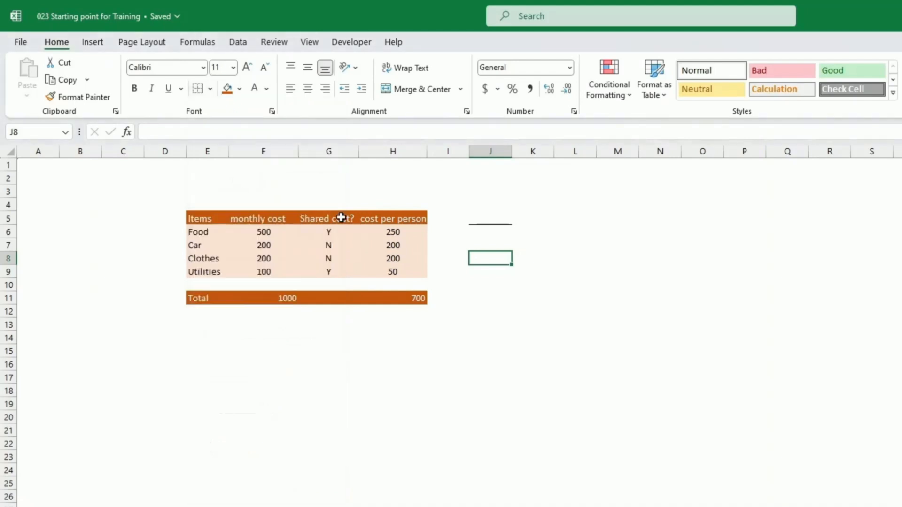
Step: Apply a bottom double border to the blank cell J11
{"action": "left_click", "coordinate": [499, 301]}
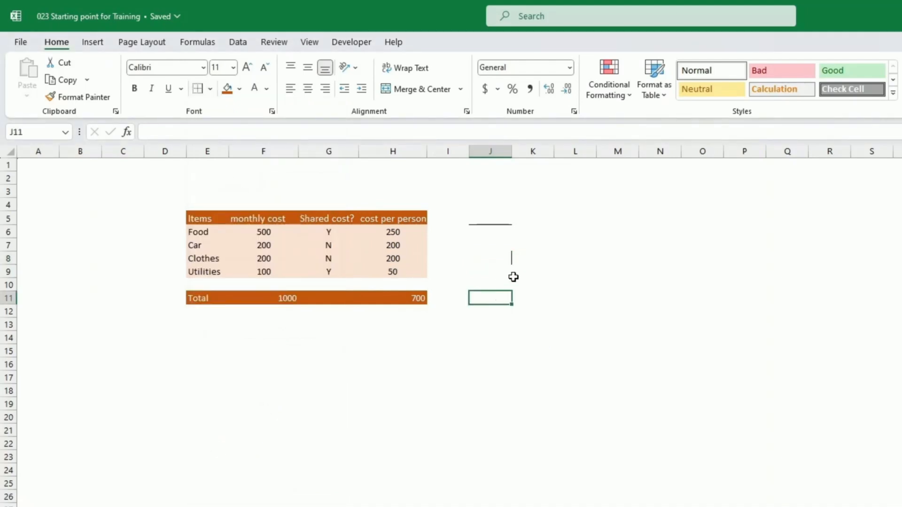
{"action": "left_click", "coordinate": [210, 89]}
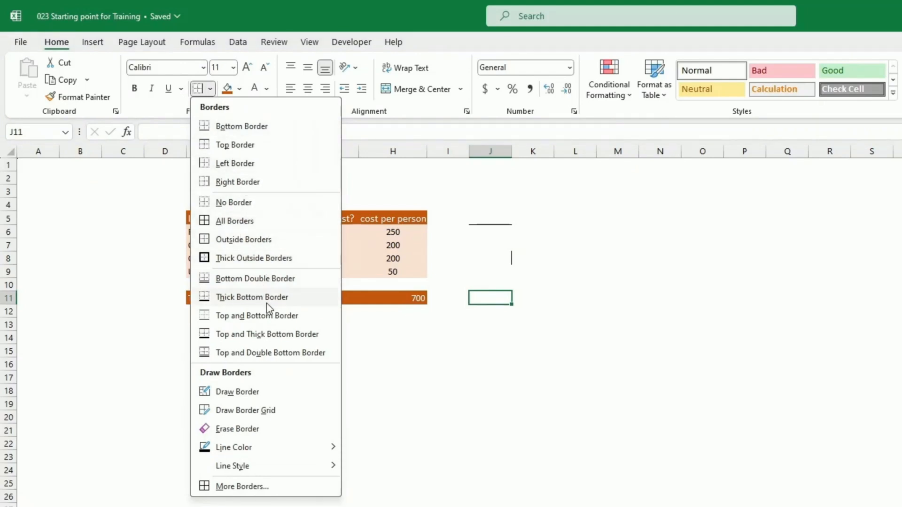
{"action": "left_click", "coordinate": [241, 279]}
{"action": "left_click", "coordinate": [545, 357]}
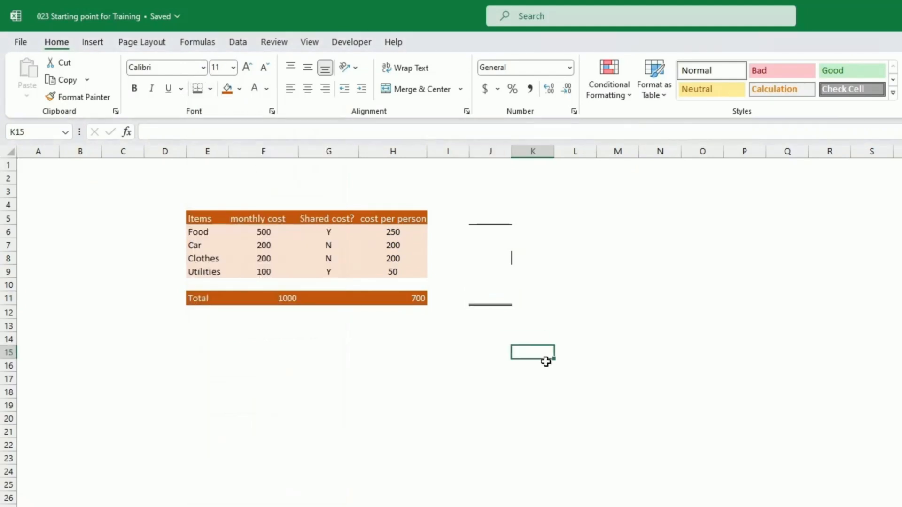
Step: Draw a freehand border box around the blank range I15:K20 with Draw Border
{"action": "left_click", "coordinate": [495, 301]}
{"action": "left_click", "coordinate": [210, 89]}
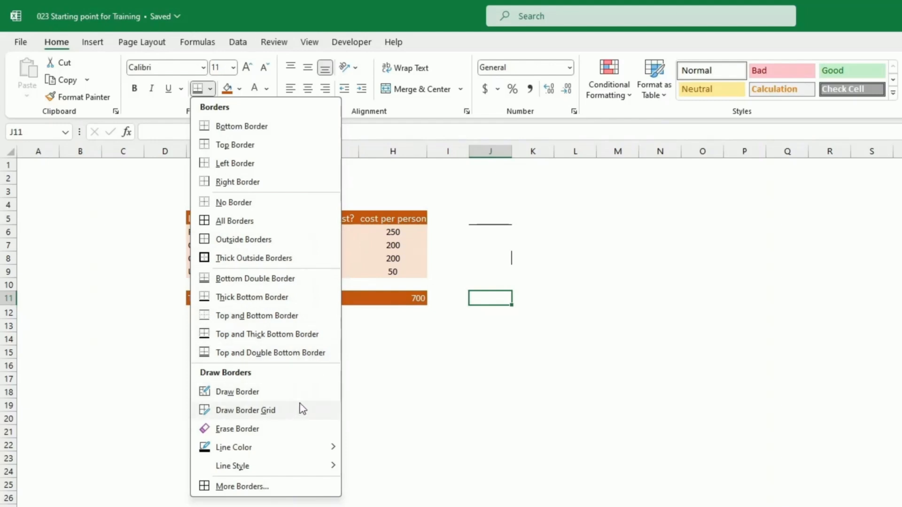
{"action": "left_click", "coordinate": [237, 393]}
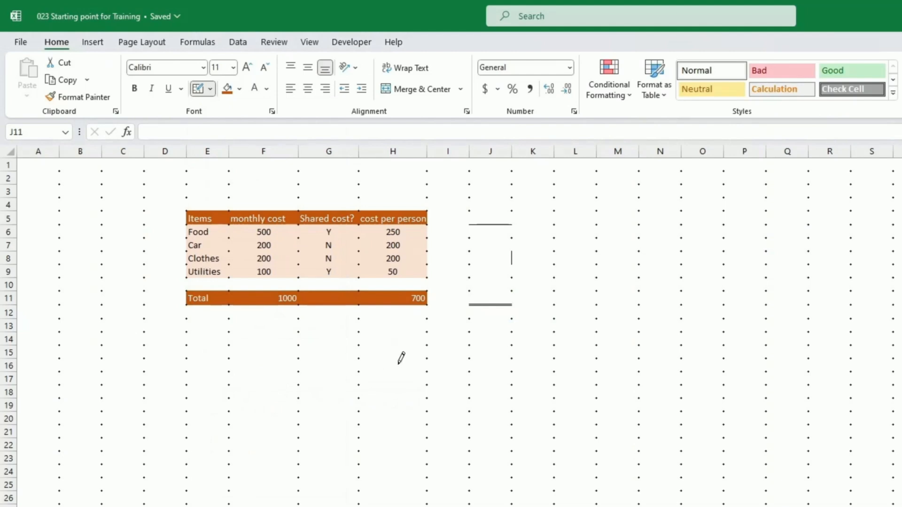
{"action": "mouse_move", "coordinate": [427, 353]}
{"action": "left_mouse_down"}
{"action": "mouse_move", "coordinate": [427, 405]}
{"action": "mouse_move", "coordinate": [477, 423]}
{"action": "mouse_move", "coordinate": [518, 421]}
{"action": "left_mouse_up"}
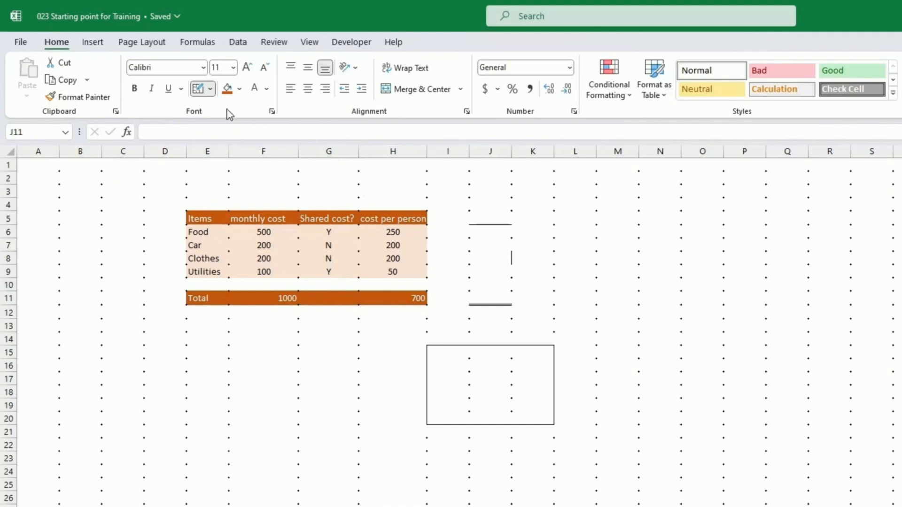
Step: Erase the drawn border box around I15:K20 with Erase Border
{"action": "left_click", "coordinate": [211, 91]}
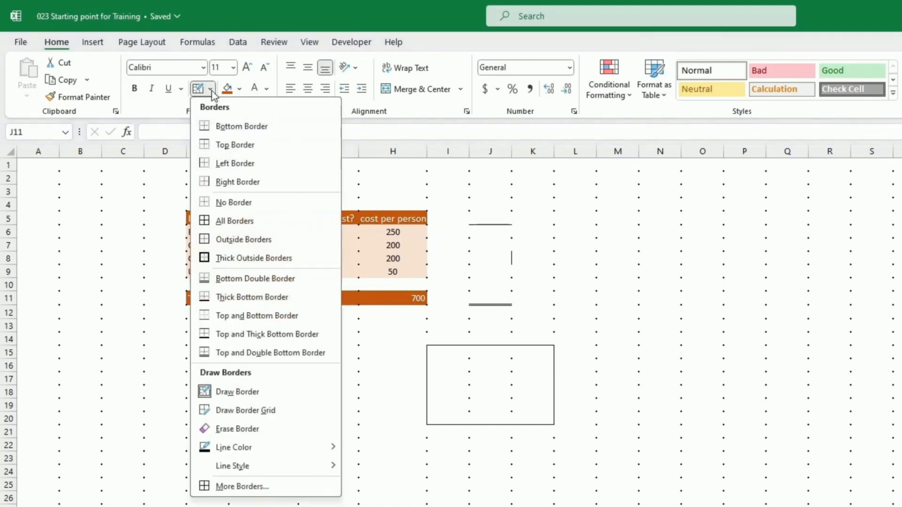
{"action": "left_click", "coordinate": [238, 429]}
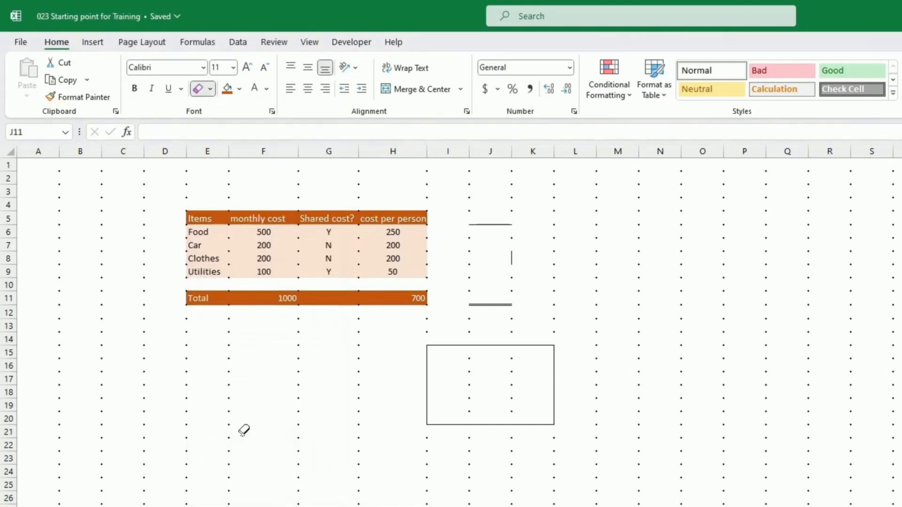
{"action": "mouse_move", "coordinate": [423, 346]}
{"action": "left_mouse_down"}
{"action": "mouse_move", "coordinate": [526, 443]}
{"action": "mouse_move", "coordinate": [546, 354]}
{"action": "mouse_move", "coordinate": [494, 270]}
{"action": "mouse_move", "coordinate": [492, 393]}
{"action": "left_mouse_up"}
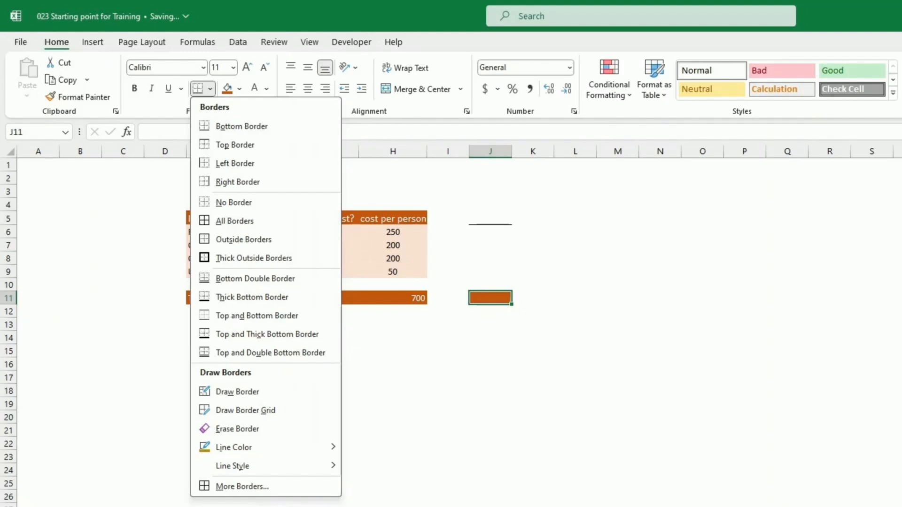
Step: Give the orange cell J11 an outline border in the Automatic color, leaving out its left edge
{"action": "left_click", "coordinate": [255, 489]}
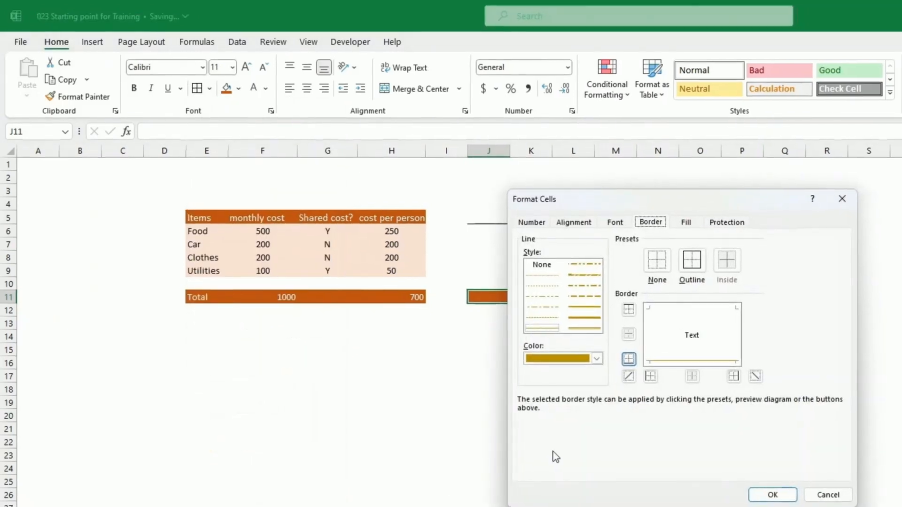
{"action": "left_click_drag", "start_coordinate": [666, 188], "coordinate": [627, 186]}
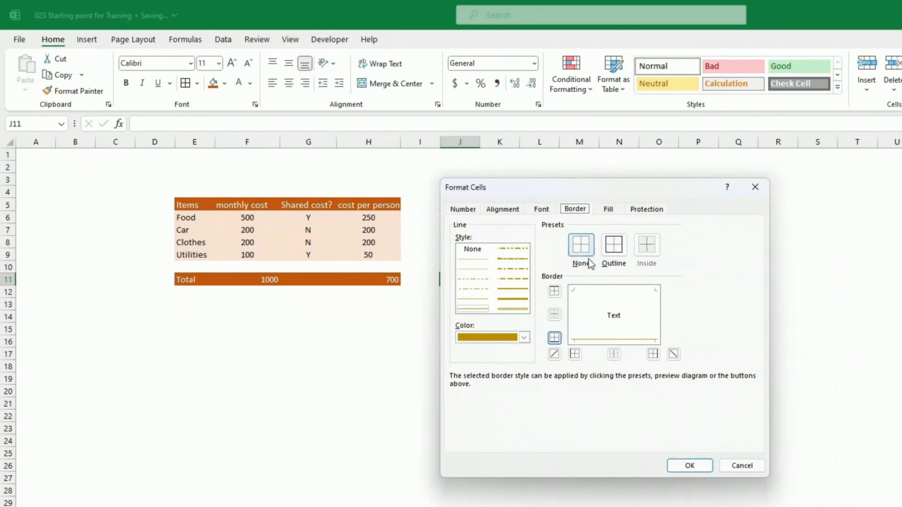
{"action": "left_click", "coordinate": [524, 339]}
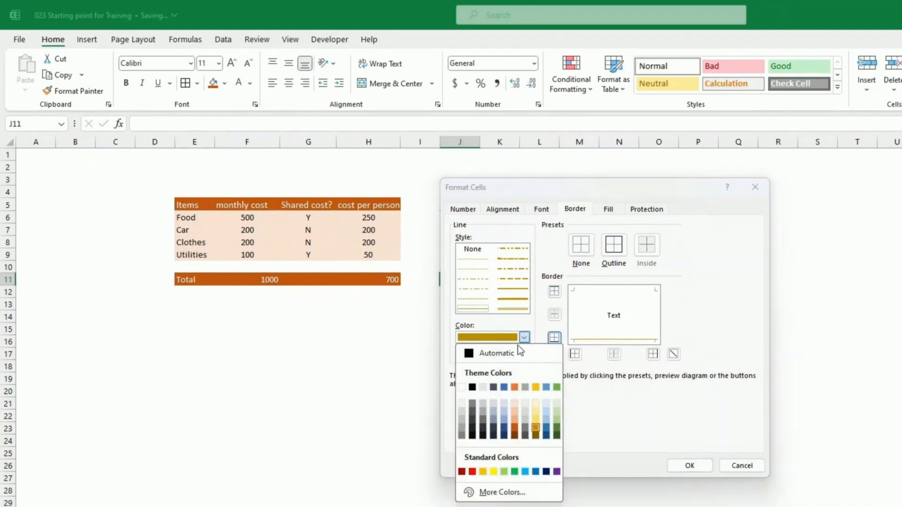
{"action": "left_click", "coordinate": [511, 359]}
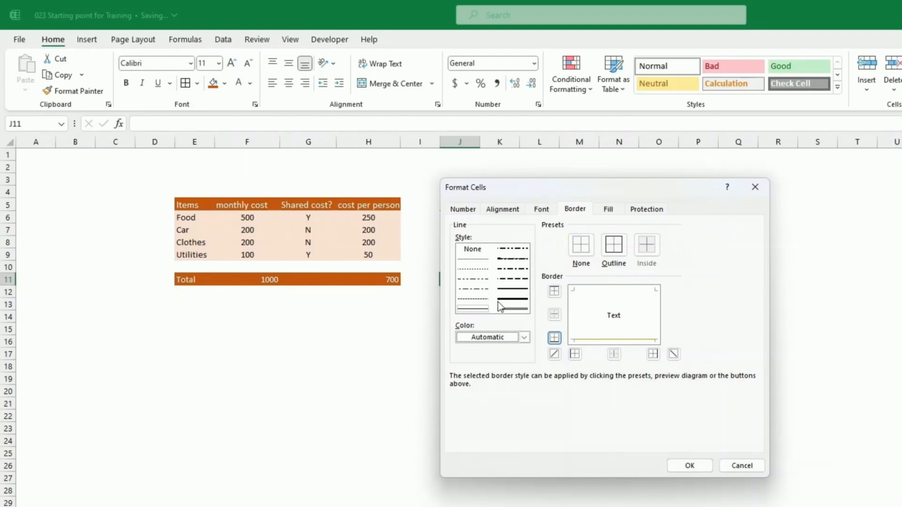
{"action": "left_click", "coordinate": [613, 247]}
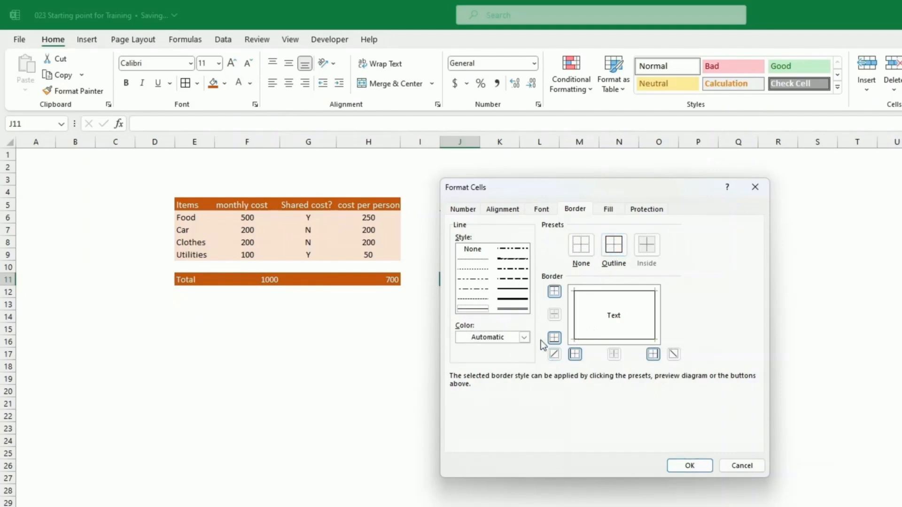
{"action": "left_click", "coordinate": [576, 355]}
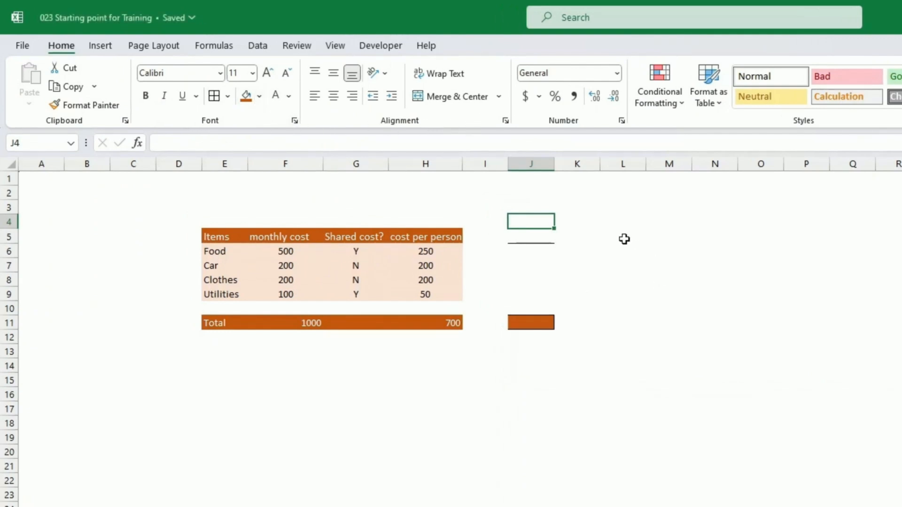
Step: Try right and left alignment on the cost per person values H6:H9, ending with them centered horizontally and middle-aligned vertically
{"action": "left_click", "coordinate": [610, 255]}
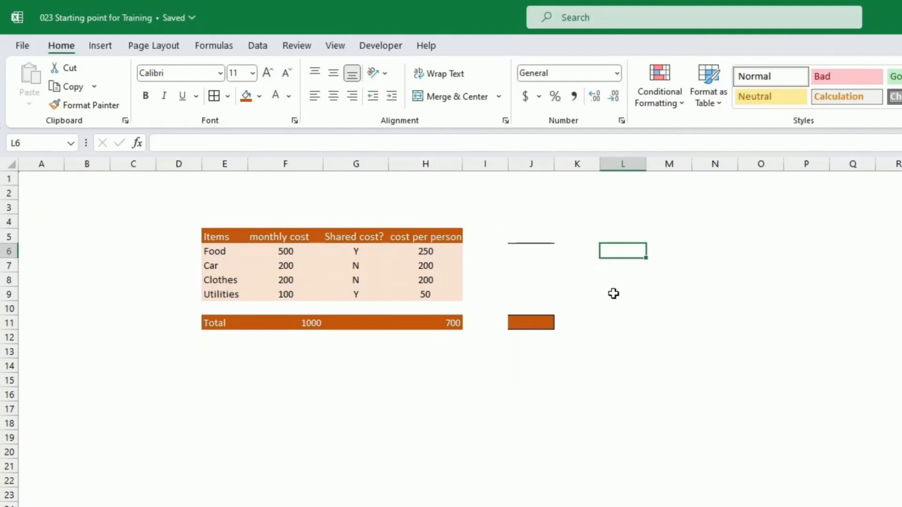
{"action": "left_click_drag", "start_coordinate": [431, 249], "coordinate": [432, 296]}
{"action": "left_click", "coordinate": [352, 96]}
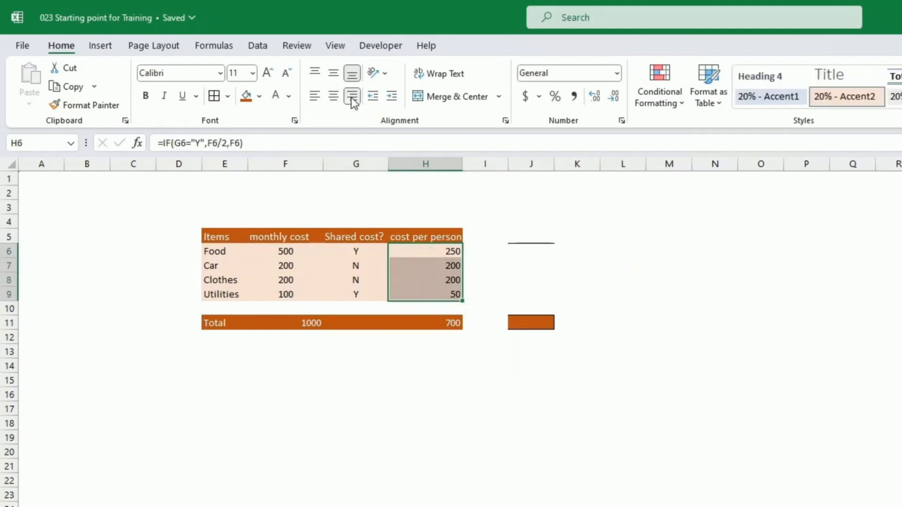
{"action": "left_click", "coordinate": [316, 96]}
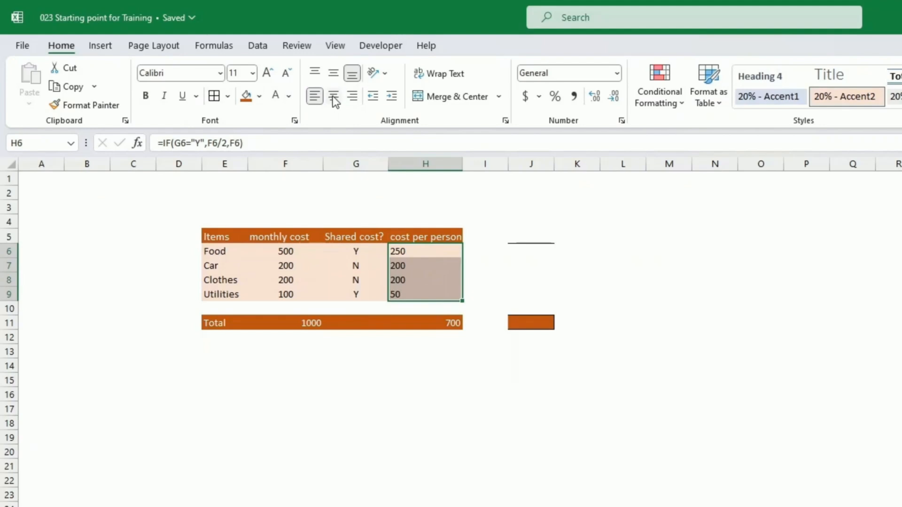
{"action": "left_click", "coordinate": [334, 97]}
{"action": "left_click", "coordinate": [333, 72]}
Step: Angle the header text in E5:H5 counterclockwise
{"action": "left_click_drag", "start_coordinate": [429, 237], "coordinate": [239, 230]}
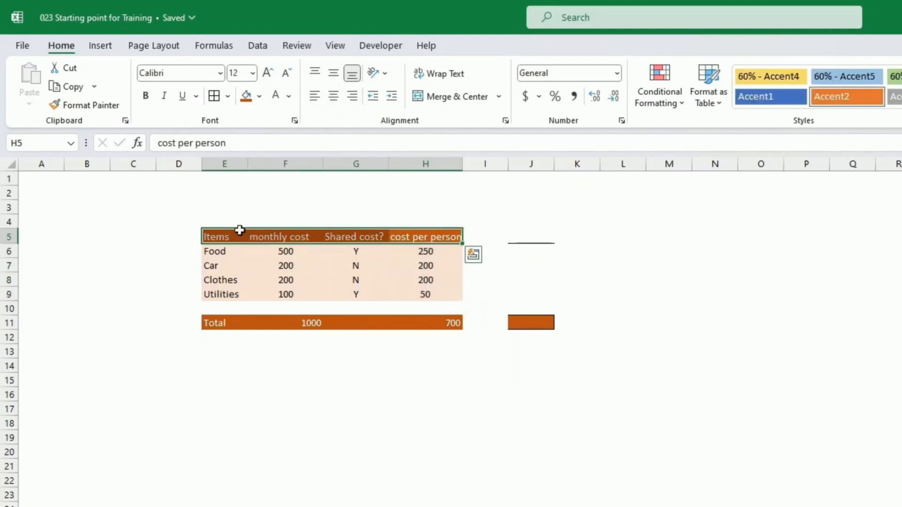
{"action": "left_click", "coordinate": [386, 74]}
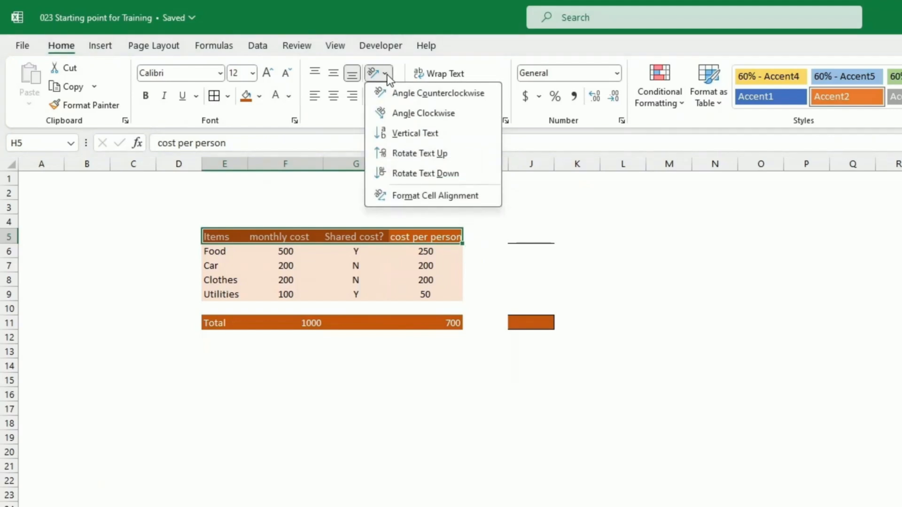
{"action": "left_click", "coordinate": [412, 93]}
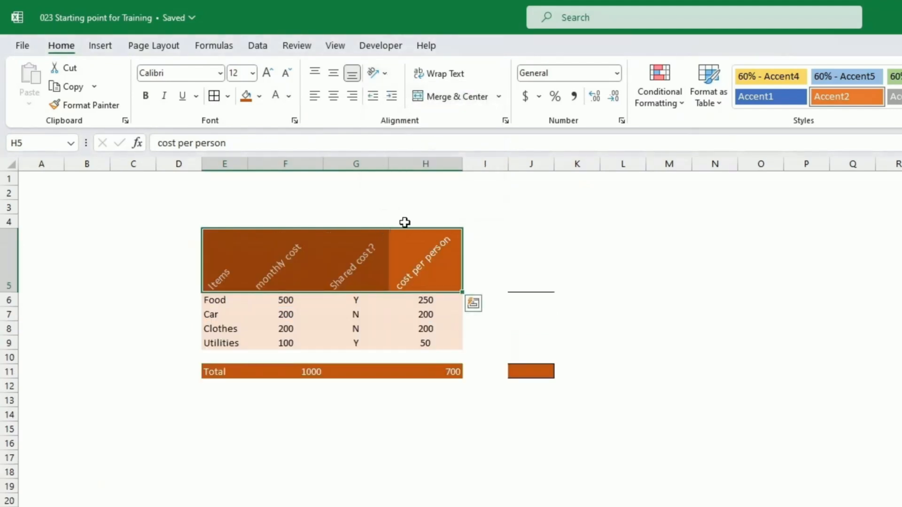
Step: Widen columns E through H and increase the height of rows 2 to 14 uniformly
{"action": "left_click_drag", "start_coordinate": [425, 164], "coordinate": [238, 165]}
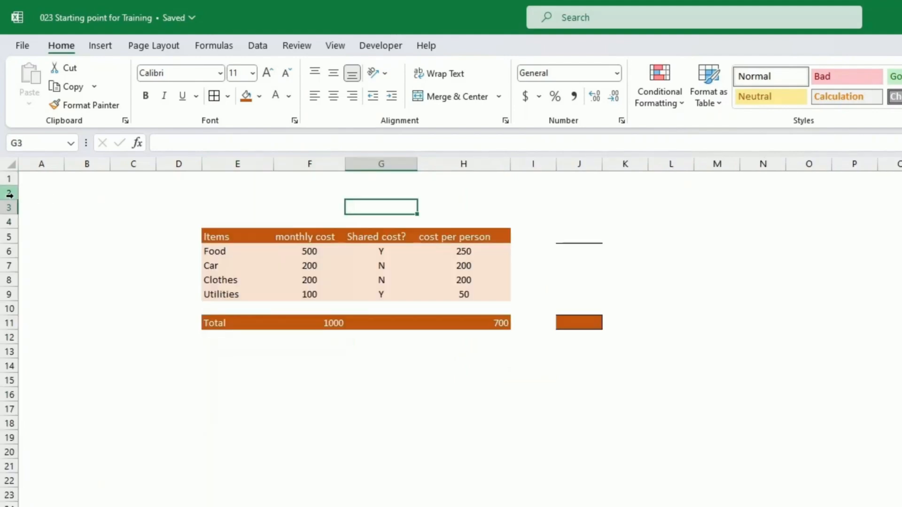
{"action": "left_click", "coordinate": [13, 196]}
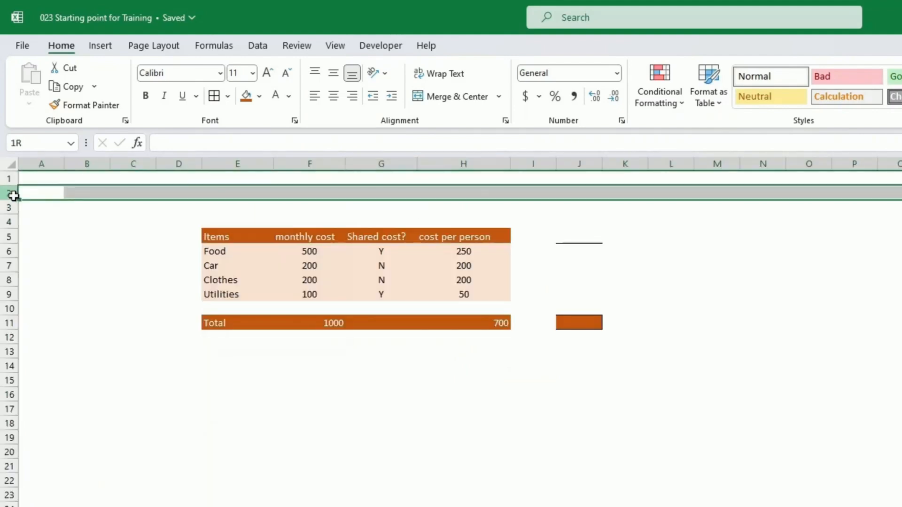
{"action": "left_click_drag", "start_coordinate": [13, 196], "coordinate": [5, 369]}
{"action": "left_click_drag", "start_coordinate": [14, 230], "coordinate": [13, 234]}
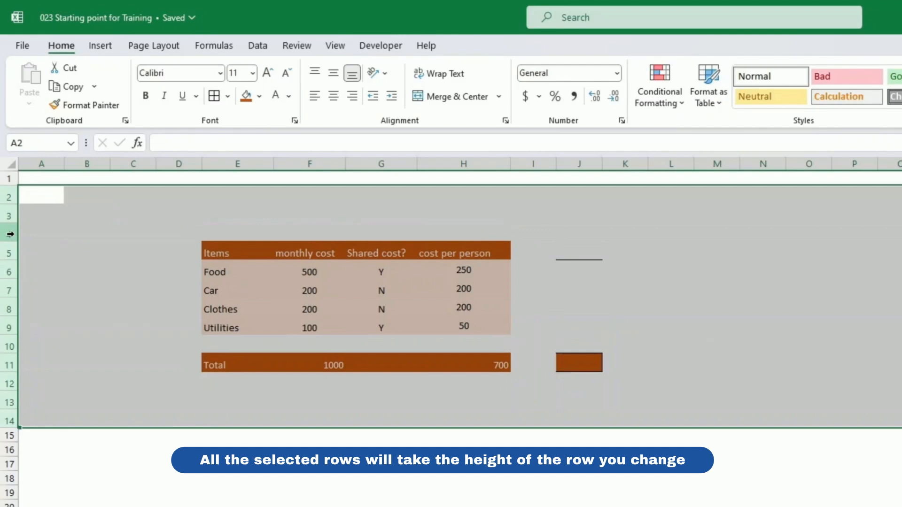
{"action": "left_click", "coordinate": [178, 237]}
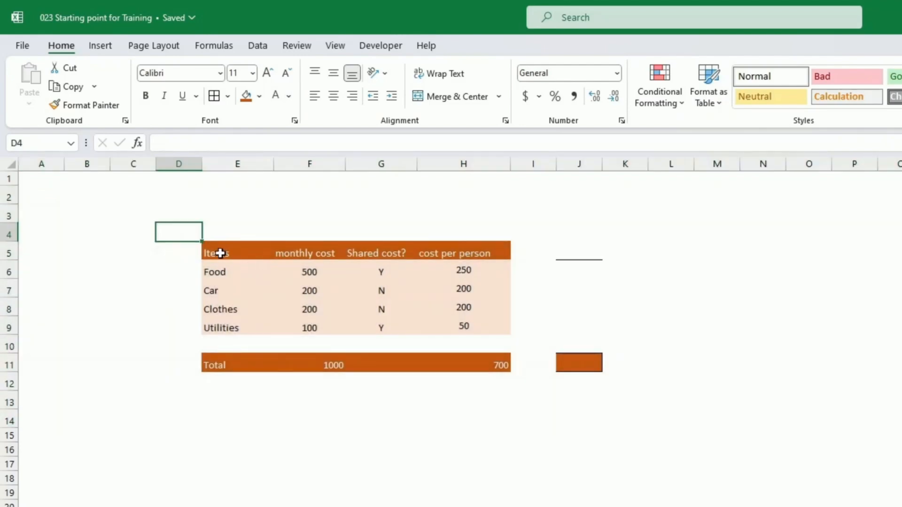
Step: Apply all borders to the table's header and item rows, E5:H9
{"action": "left_click_drag", "start_coordinate": [220, 254], "coordinate": [483, 308]}
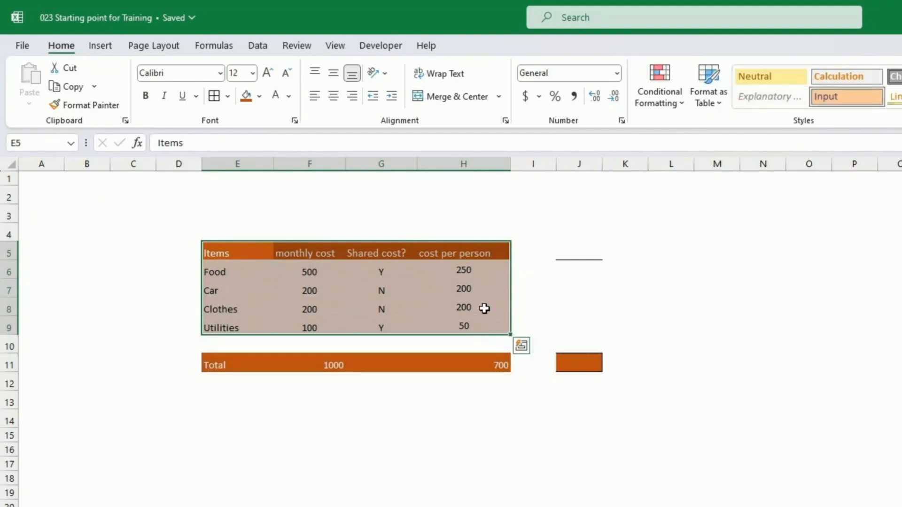
{"action": "left_click", "coordinate": [227, 96]}
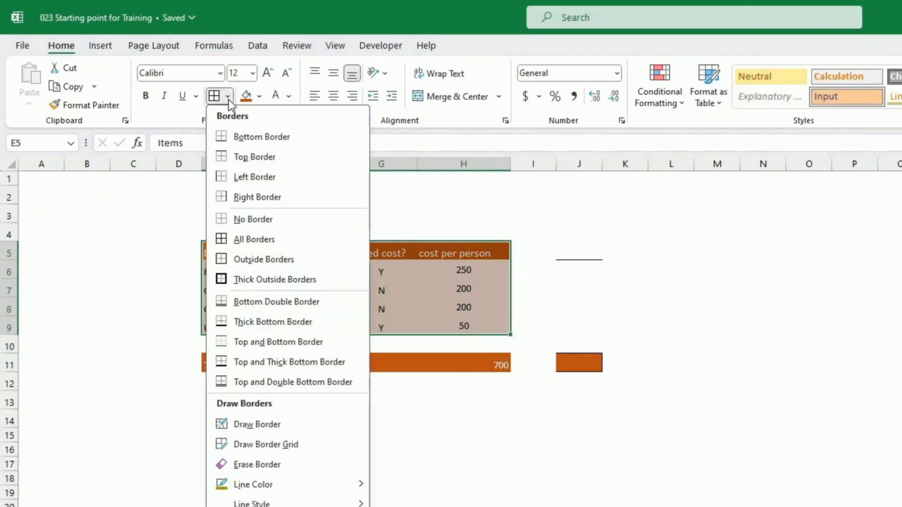
{"action": "left_click", "coordinate": [233, 238]}
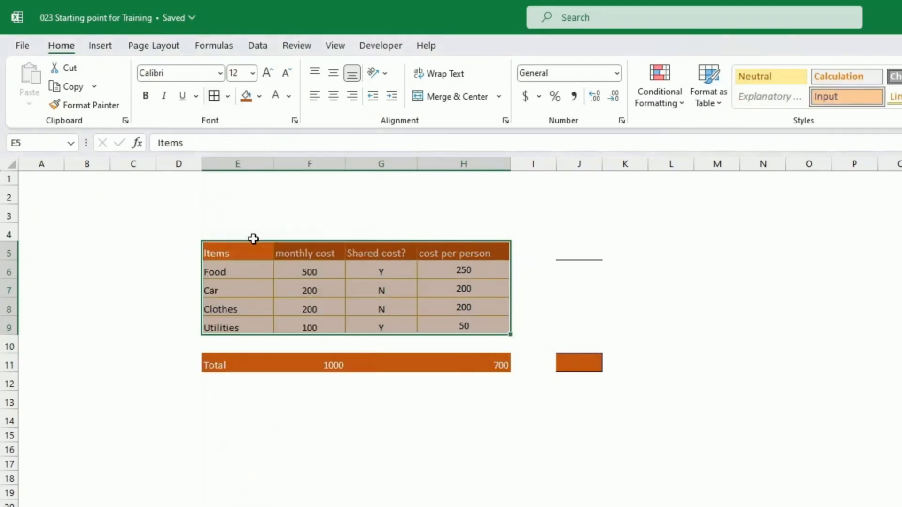
{"action": "left_click", "coordinate": [310, 217]}
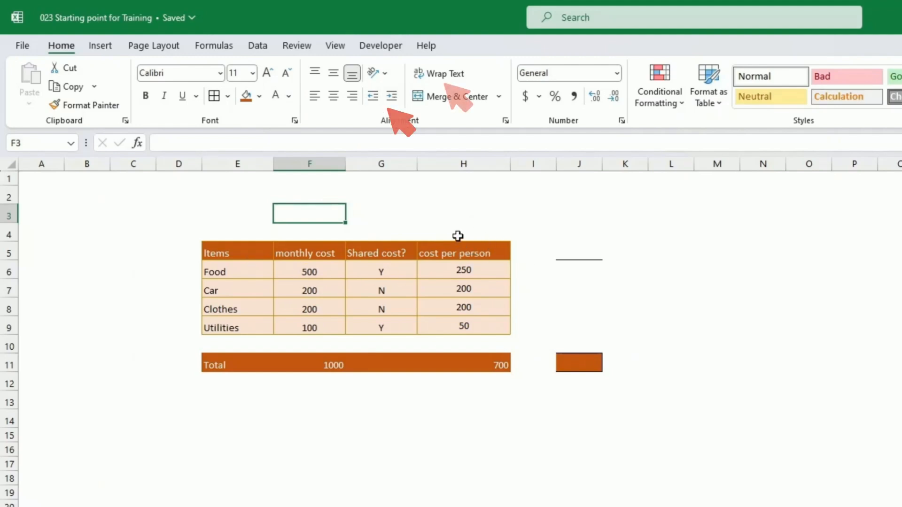
Step: Narrow column H, and top-align and wrap the cost per person header text in H5
{"action": "left_click_drag", "start_coordinate": [509, 168], "coordinate": [456, 172]}
{"action": "left_click", "coordinate": [445, 251]}
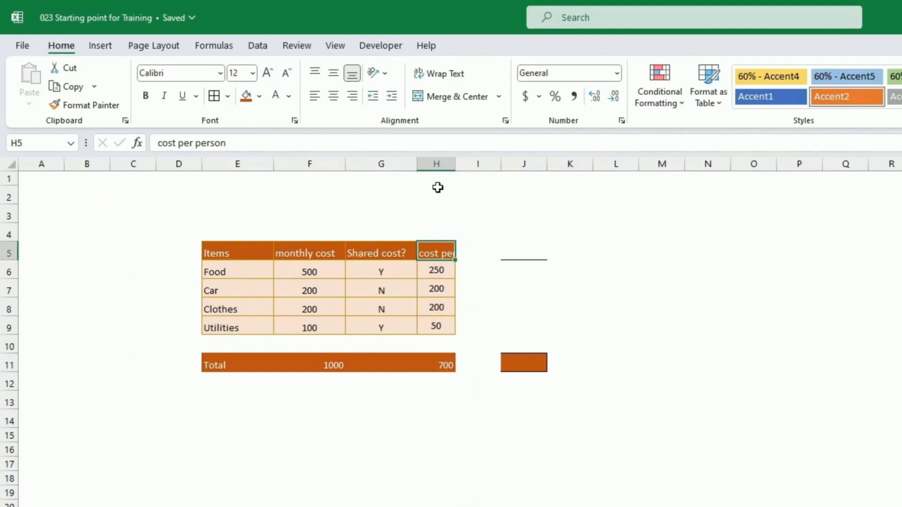
{"action": "left_click", "coordinate": [449, 80]}
{"action": "left_click_drag", "start_coordinate": [15, 297], "coordinate": [15, 296]}
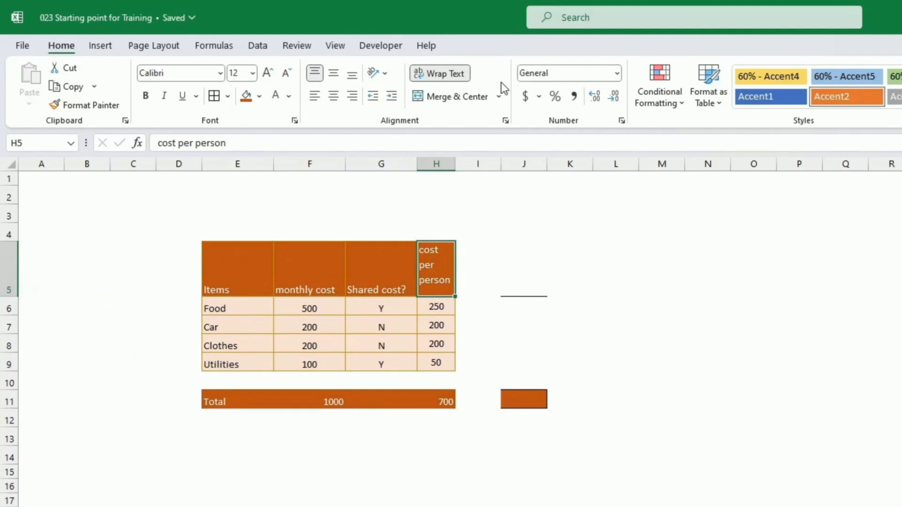
Step: Turn off text wrapping in H5 and reduce the height of header row 5
{"action": "left_click", "coordinate": [435, 76]}
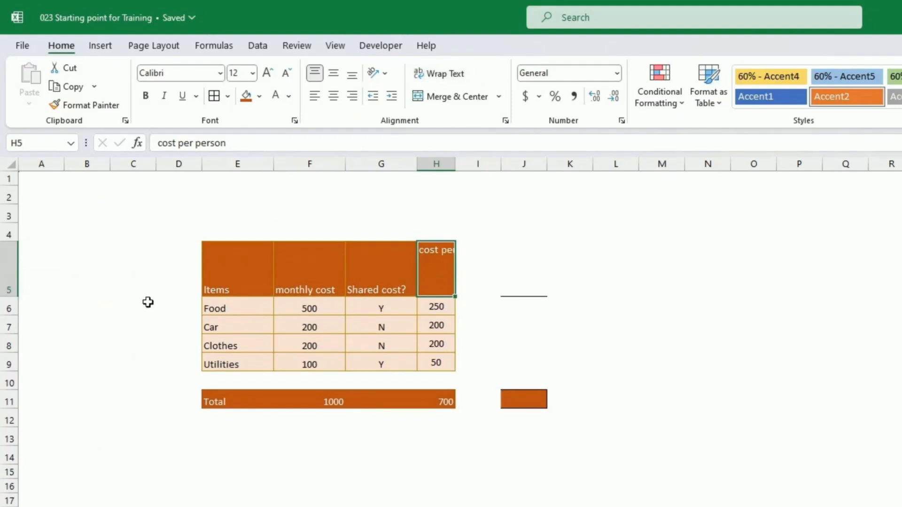
{"action": "left_click_drag", "start_coordinate": [14, 296], "coordinate": [16, 266]}
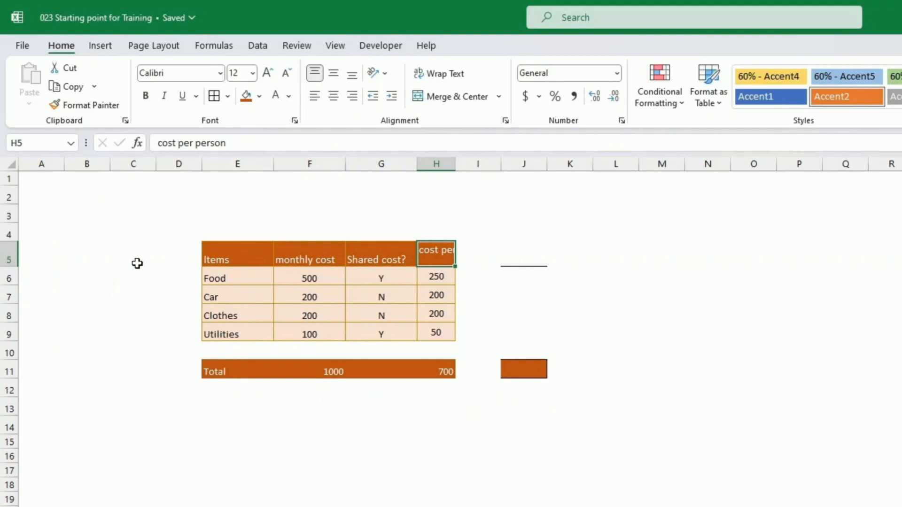
Step: Middle-align the header row E5:H5 and the item and total rows E6:H11 vertically
{"action": "left_click_drag", "start_coordinate": [224, 253], "coordinate": [444, 253]}
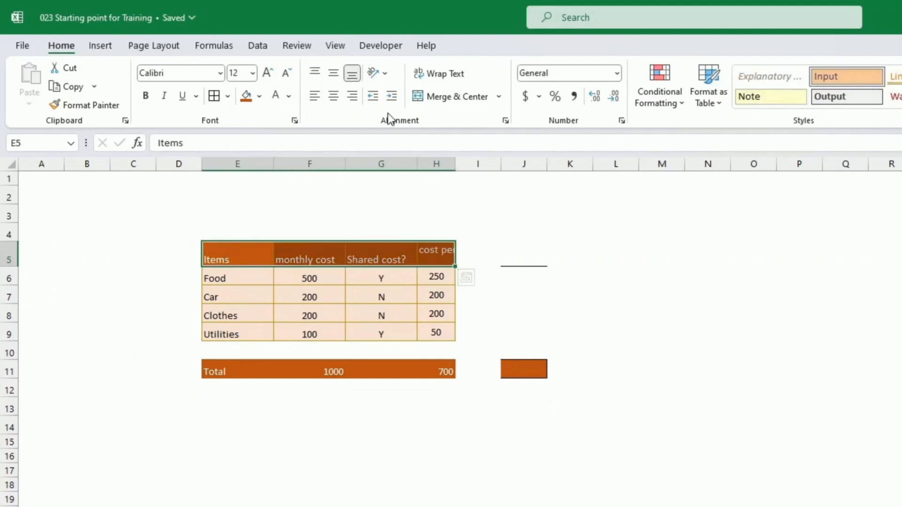
{"action": "left_click", "coordinate": [315, 73]}
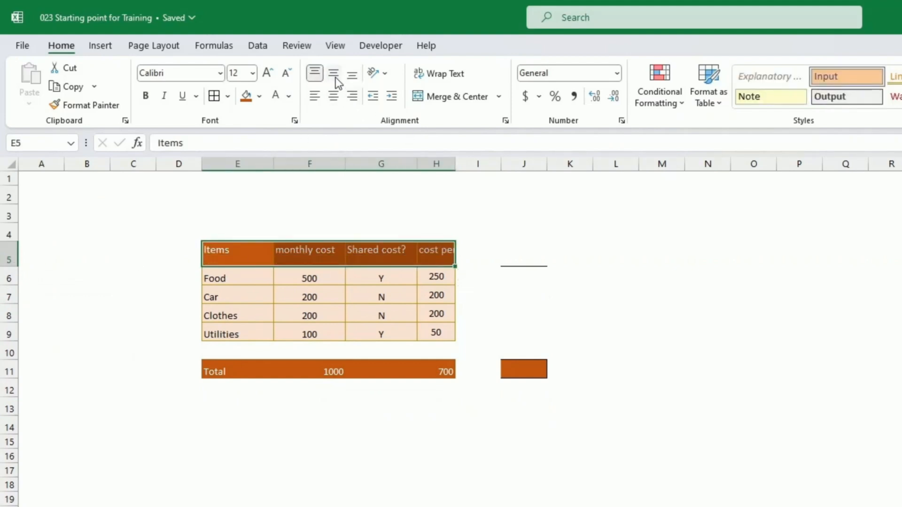
{"action": "left_click", "coordinate": [333, 73]}
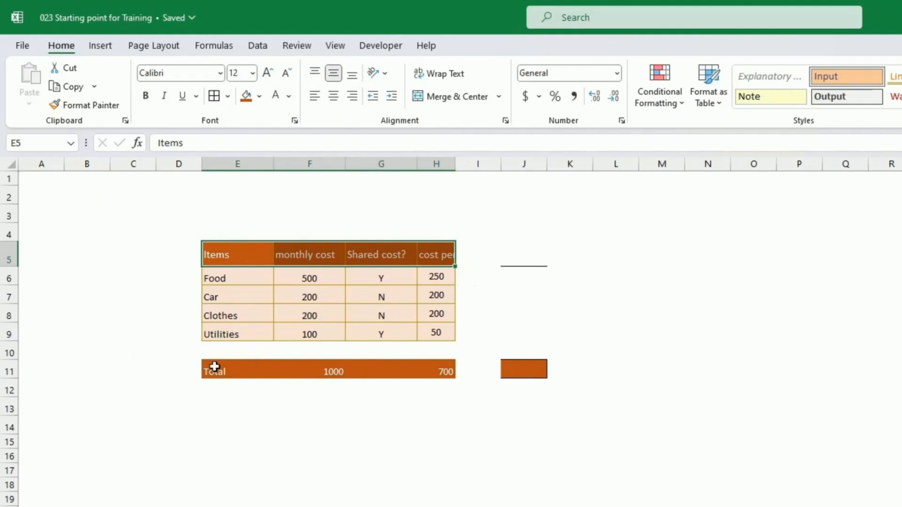
{"action": "left_click", "coordinate": [227, 278]}
{"action": "left_click_drag", "start_coordinate": [227, 278], "coordinate": [435, 369]}
{"action": "left_click", "coordinate": [334, 74]}
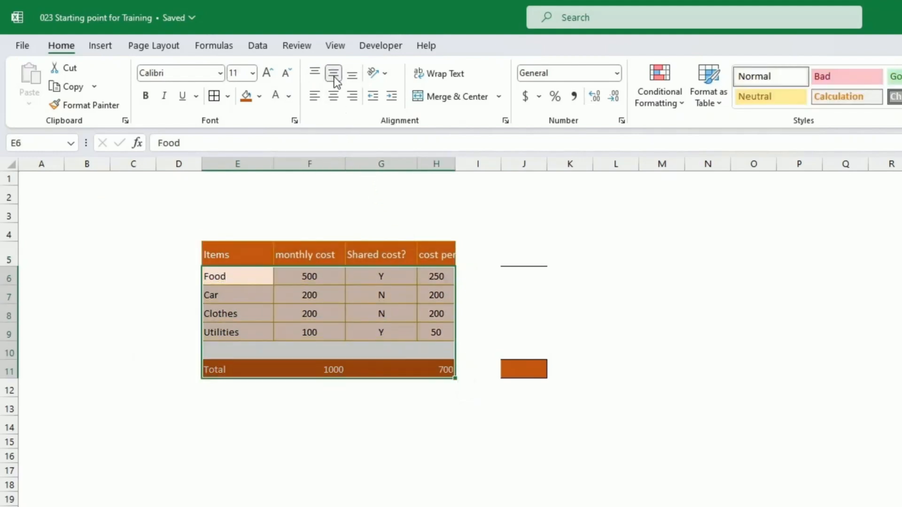
Step: Widen column H to fit the full cost per person header
{"action": "left_click", "coordinate": [478, 313]}
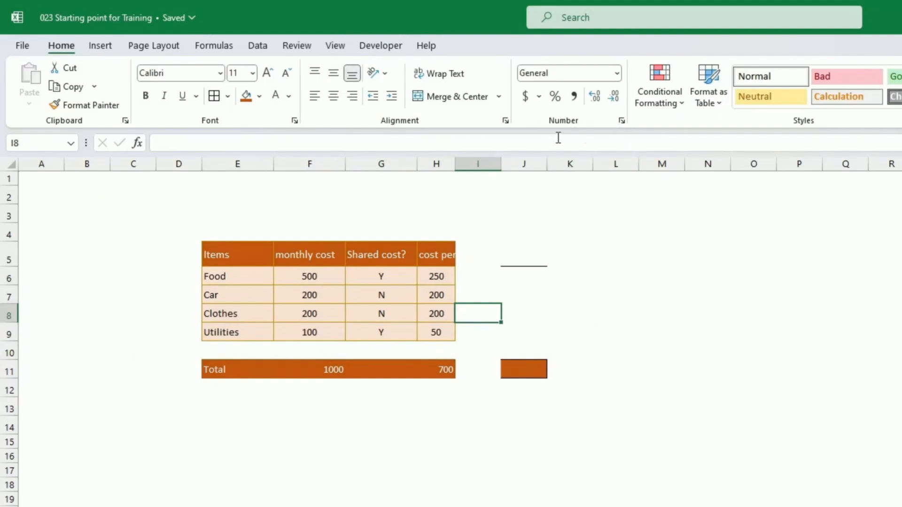
{"action": "key", "text": "ctrl+z"}
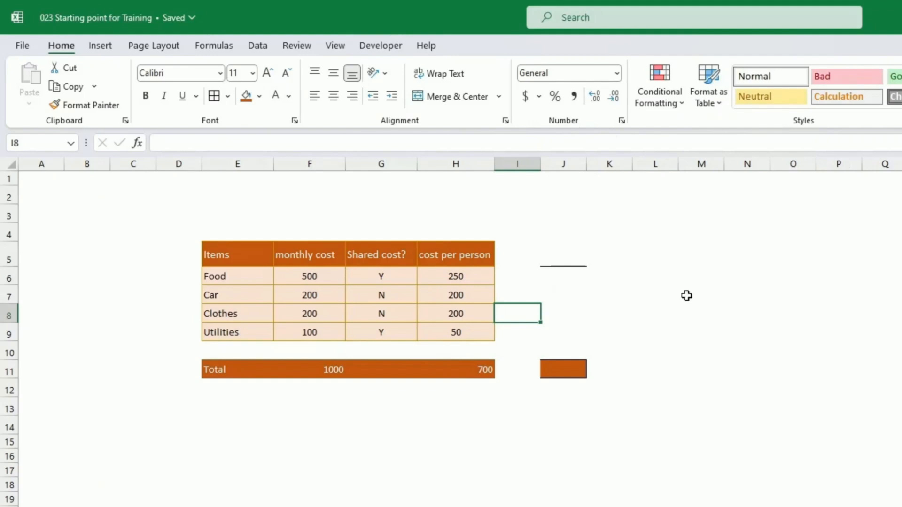
{"action": "left_click", "coordinate": [687, 295]}
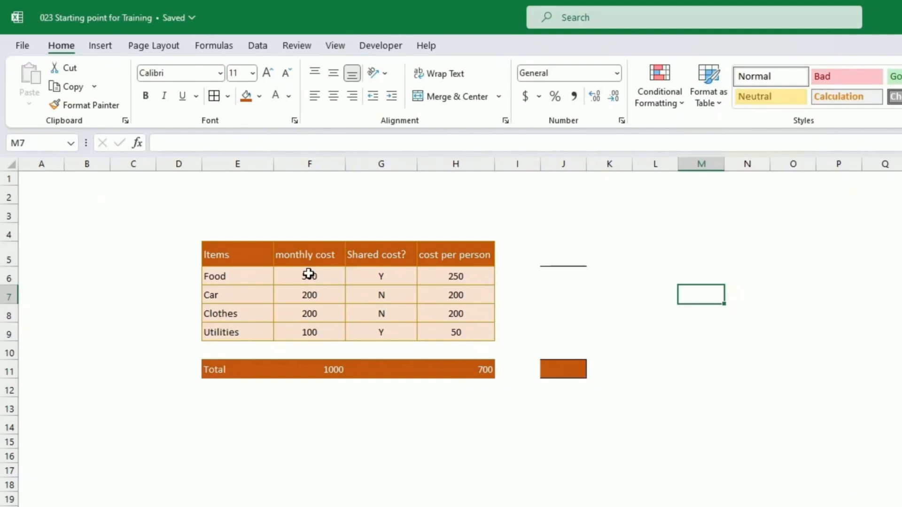
Step: Apply the dollar Accounting number format to the monthly costs in F6:F9
{"action": "left_click_drag", "start_coordinate": [309, 275], "coordinate": [306, 328]}
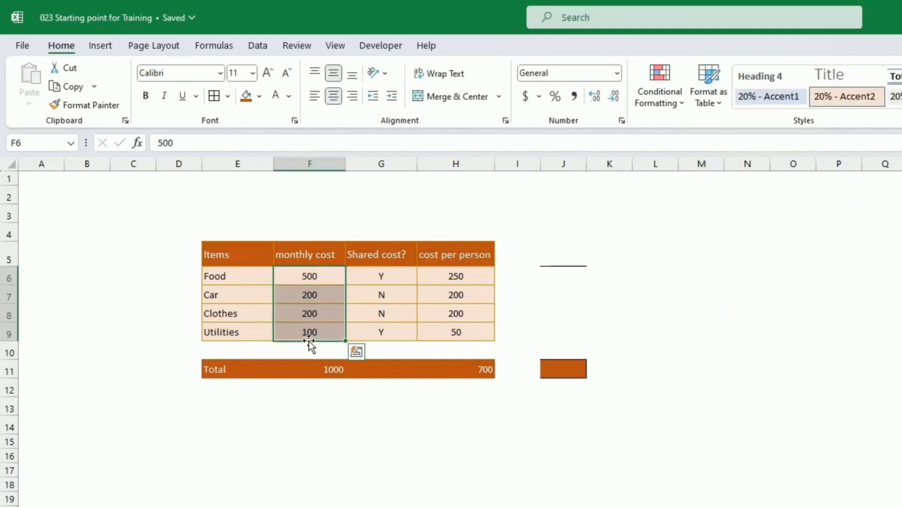
{"action": "left_click", "coordinate": [525, 96]}
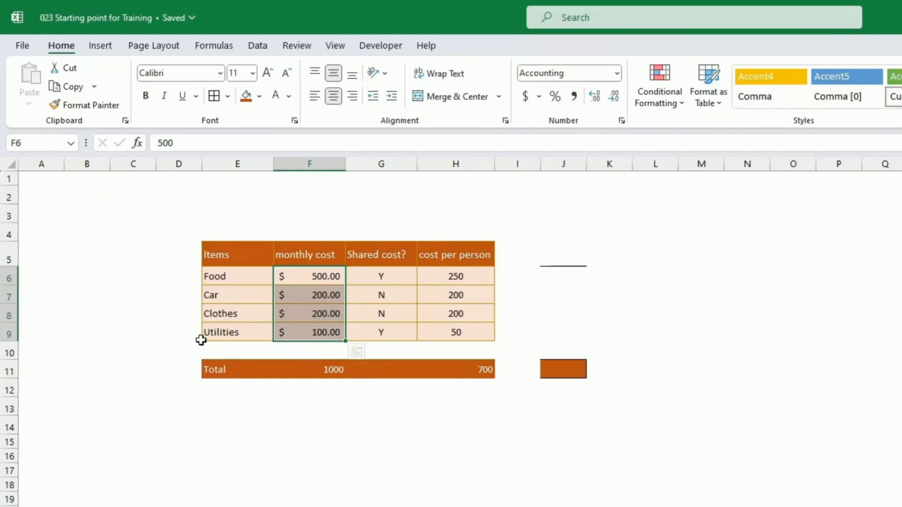
{"action": "left_click", "coordinate": [539, 97]}
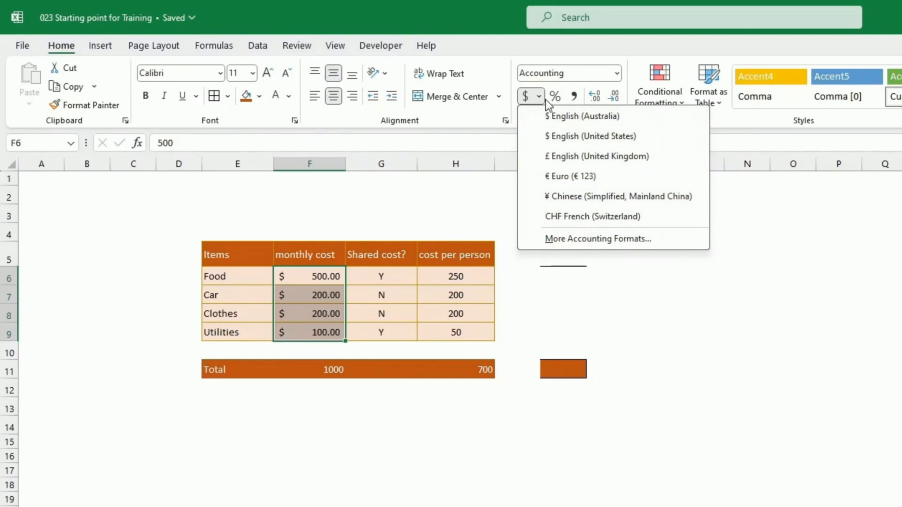
{"action": "left_click", "coordinate": [563, 82]}
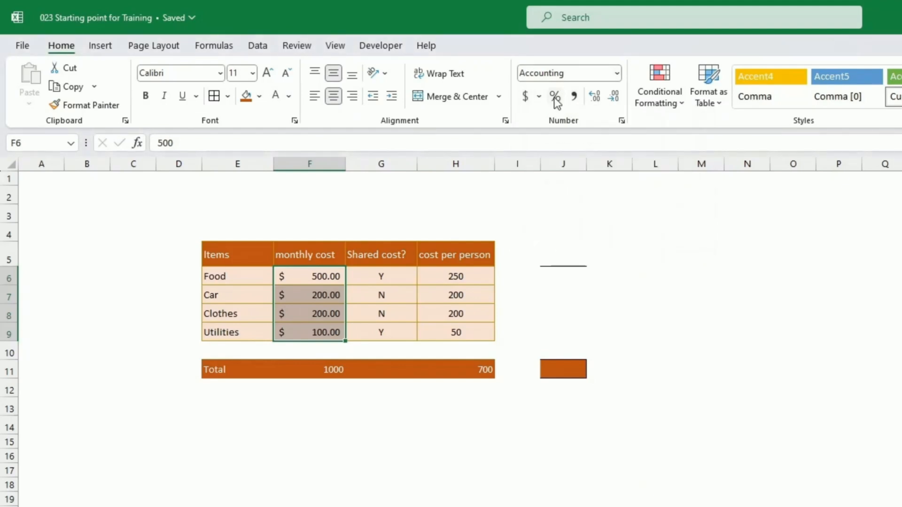
Step: Reduce the monthly costs in F6:F9 to zero decimal places
{"action": "left_click", "coordinate": [596, 96]}
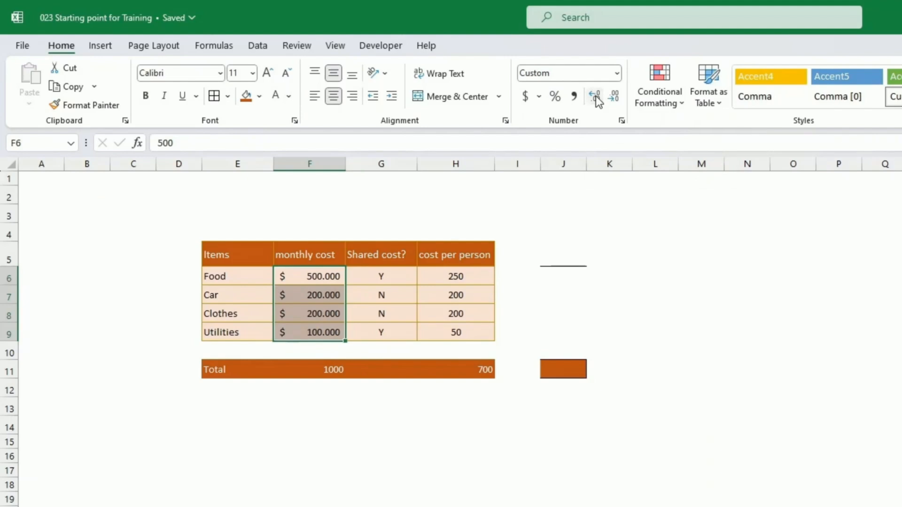
{"action": "left_click", "coordinate": [613, 99]}
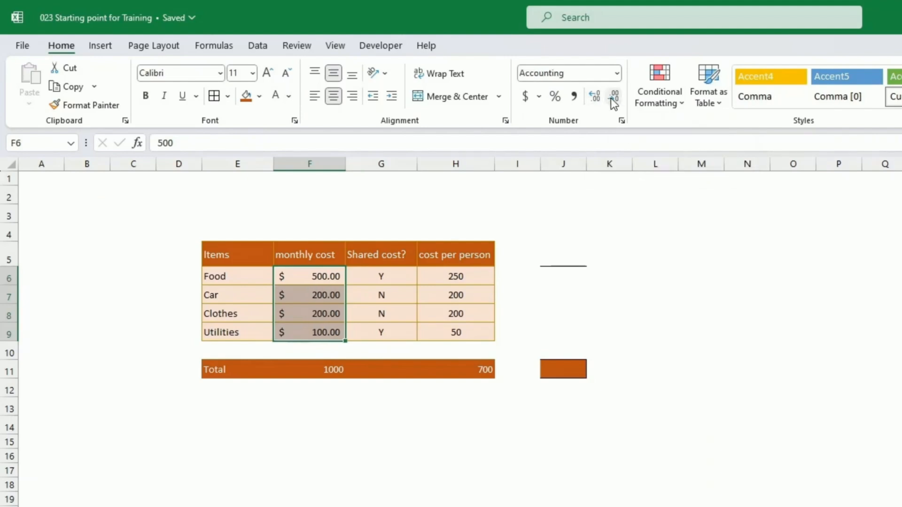
{"action": "left_click", "coordinate": [612, 99]}
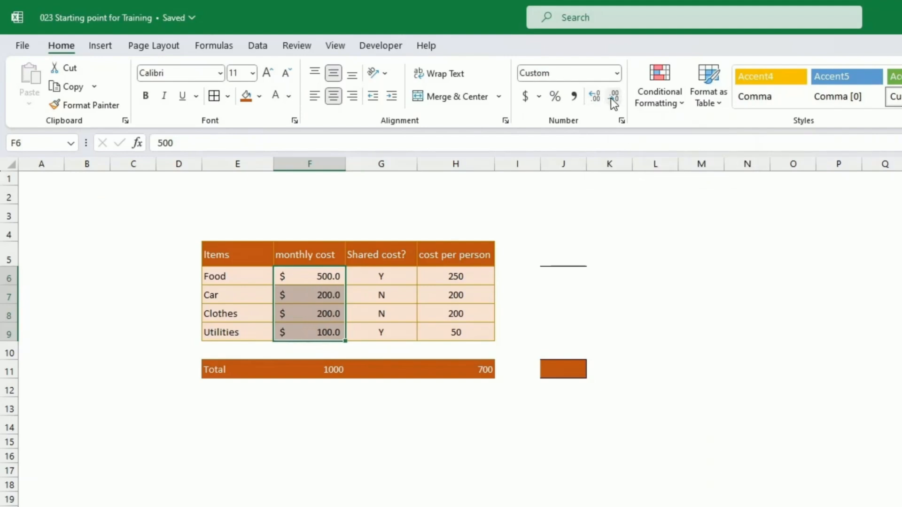
{"action": "left_click", "coordinate": [611, 98]}
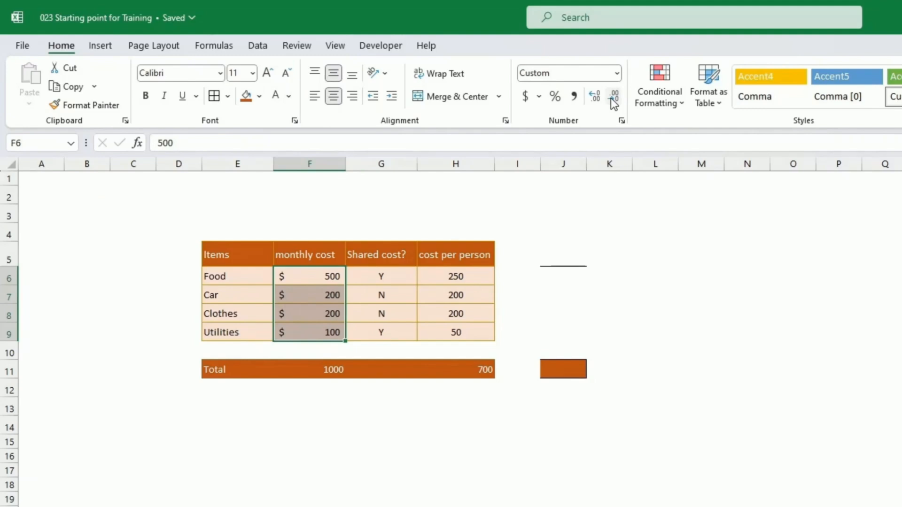
{"action": "left_click", "coordinate": [315, 299]}
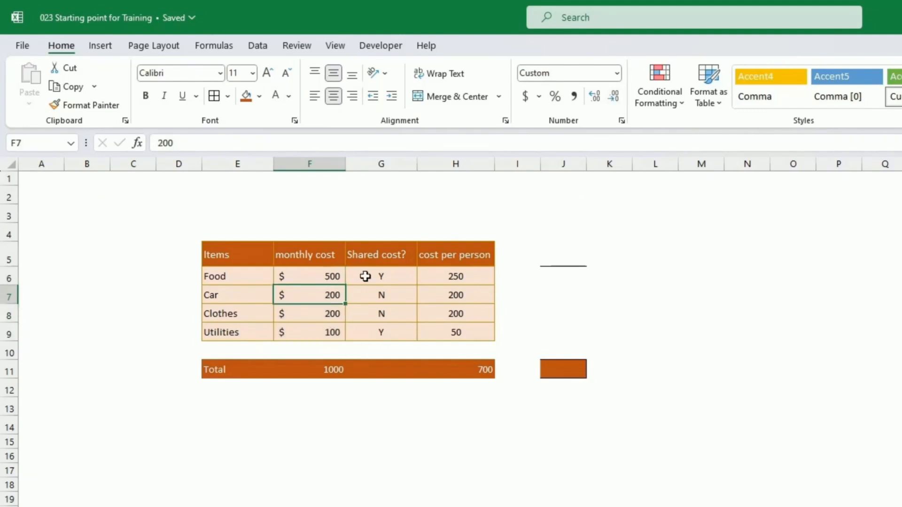
Step: Format the cost per person values in H6:H9 as dollar Accounting with zero decimal places
{"action": "left_click_drag", "start_coordinate": [456, 276], "coordinate": [453, 331]}
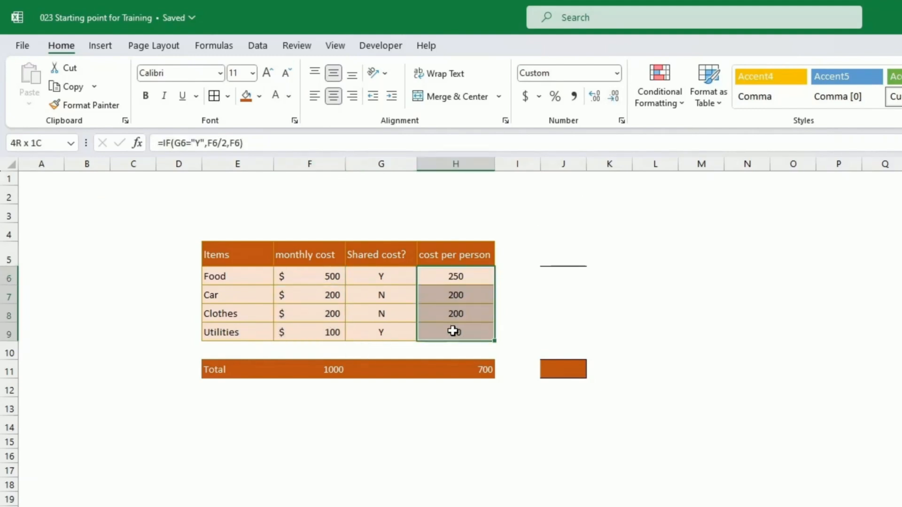
{"action": "left_click", "coordinate": [525, 97]}
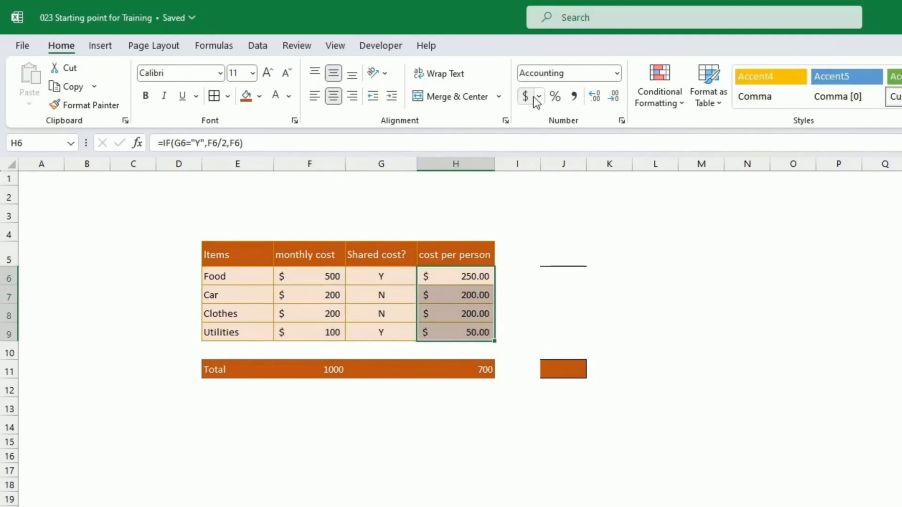
{"action": "left_click", "coordinate": [617, 97]}
{"action": "left_click", "coordinate": [617, 96]}
{"action": "left_click", "coordinate": [583, 200]}
{"action": "left_click", "coordinate": [794, 332]}
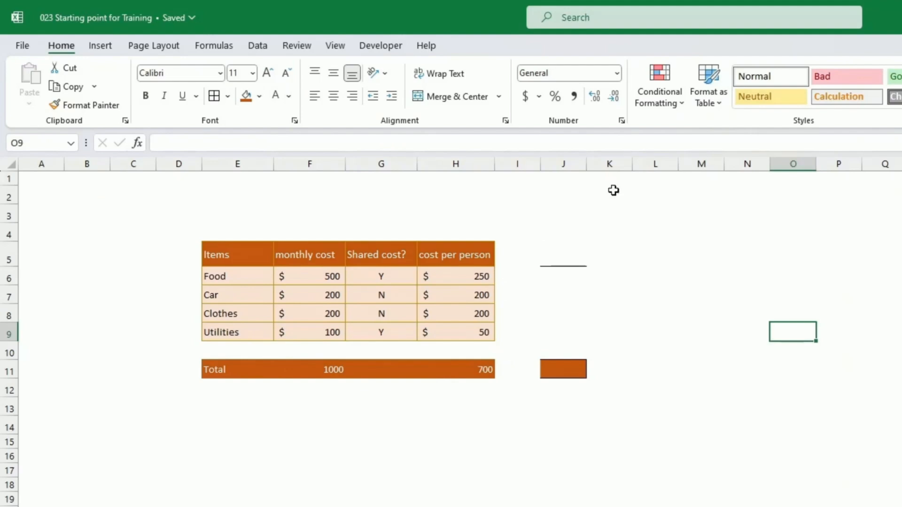
Step: Format the cost per person total in H11 as dollar Accounting with zero decimal places
{"action": "left_click", "coordinate": [470, 370]}
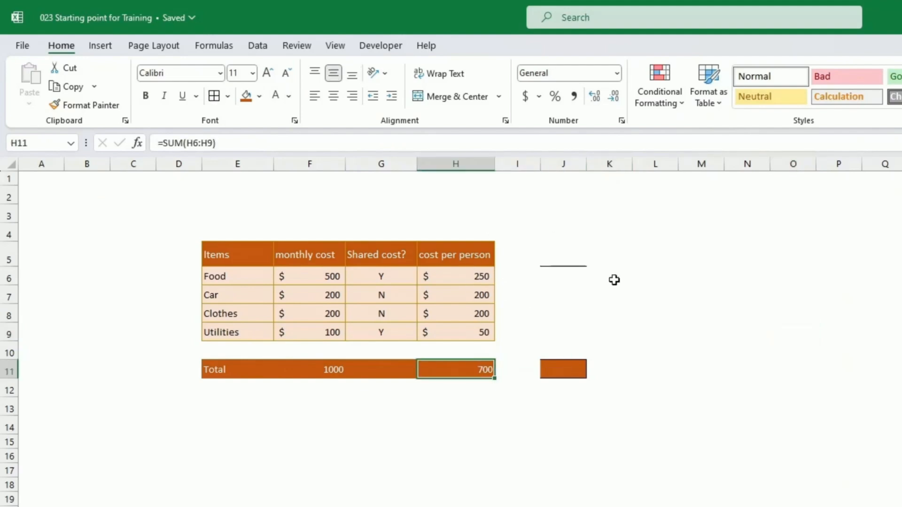
{"action": "left_click", "coordinate": [617, 77]}
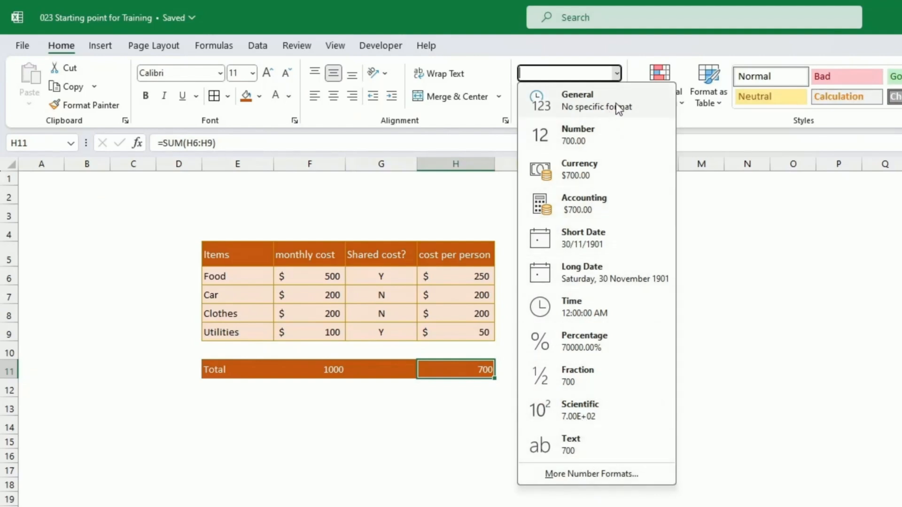
{"action": "left_click", "coordinate": [848, 245]}
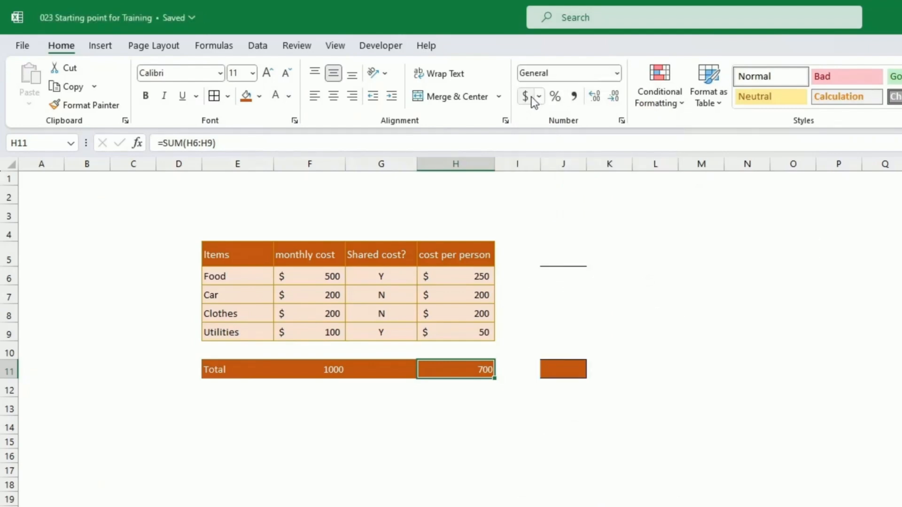
{"action": "left_click", "coordinate": [534, 99]}
{"action": "left_click", "coordinate": [615, 97]}
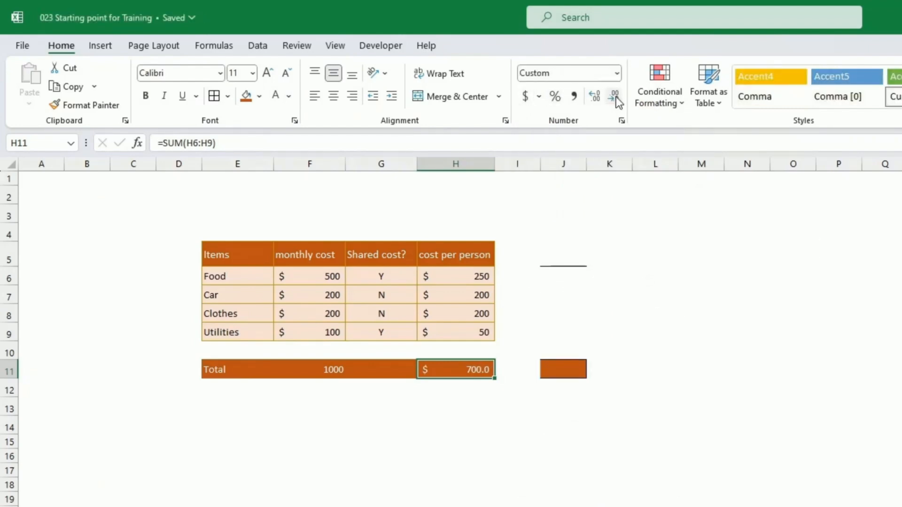
{"action": "left_click", "coordinate": [615, 98]}
Step: Format the monthly cost total in F11 as dollar Accounting with zero decimal places
{"action": "left_click", "coordinate": [334, 371]}
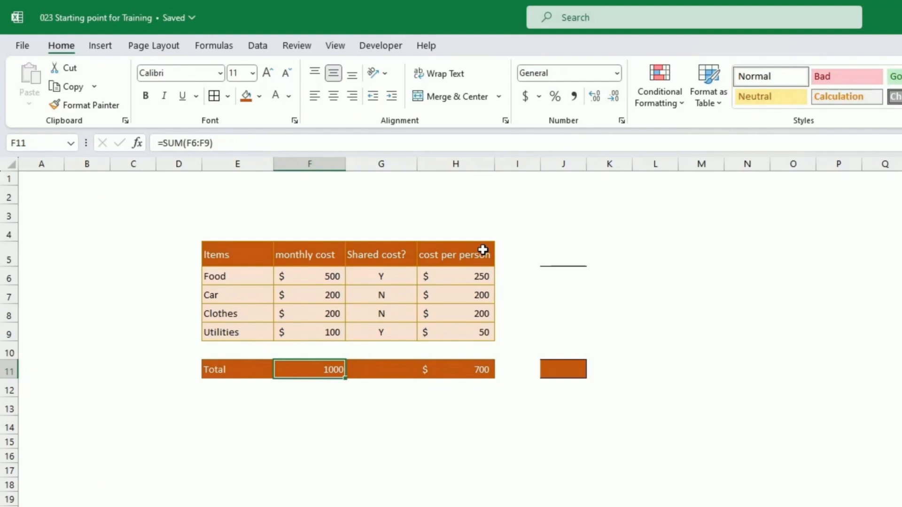
{"action": "left_click", "coordinate": [525, 98]}
{"action": "left_click", "coordinate": [614, 96]}
{"action": "left_click", "coordinate": [613, 97]}
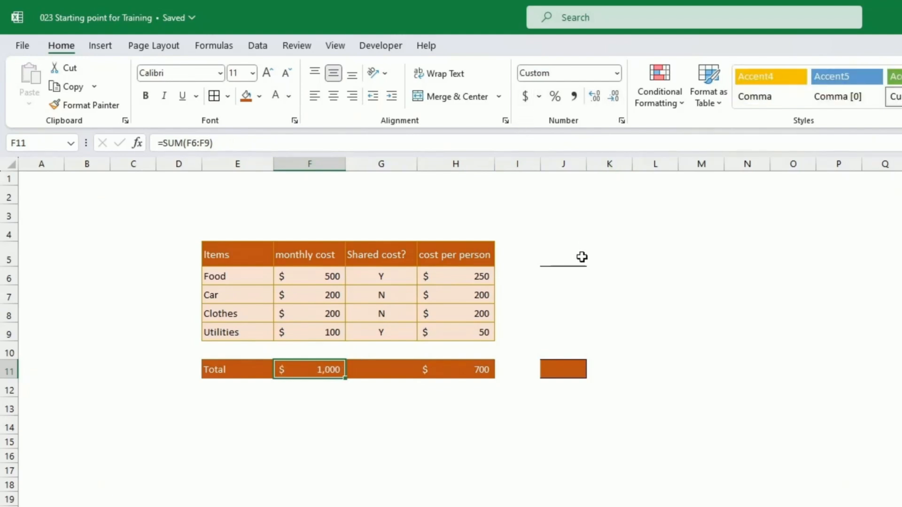
Step: Enter the label Total in E13 and the value 500 in F13
{"action": "left_click", "coordinate": [581, 257]}
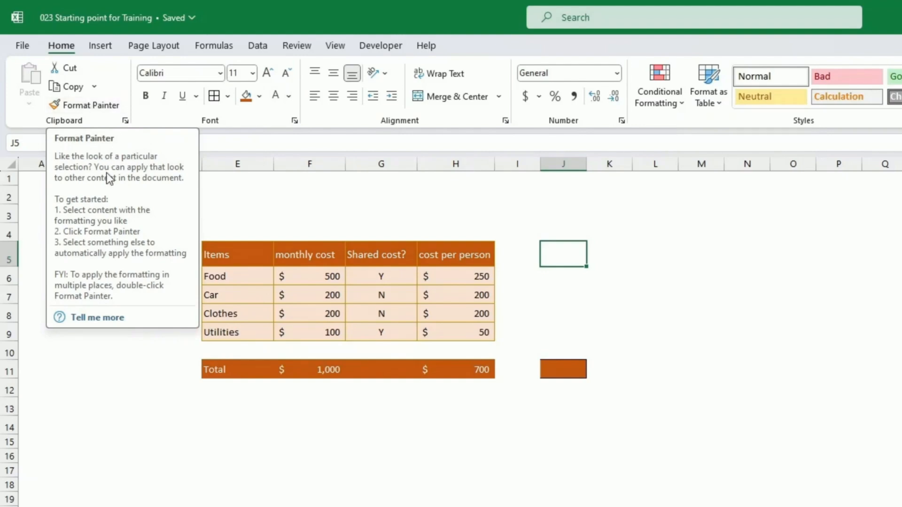
{"action": "left_click", "coordinate": [195, 407]}
{"action": "left_click", "coordinate": [230, 415]}
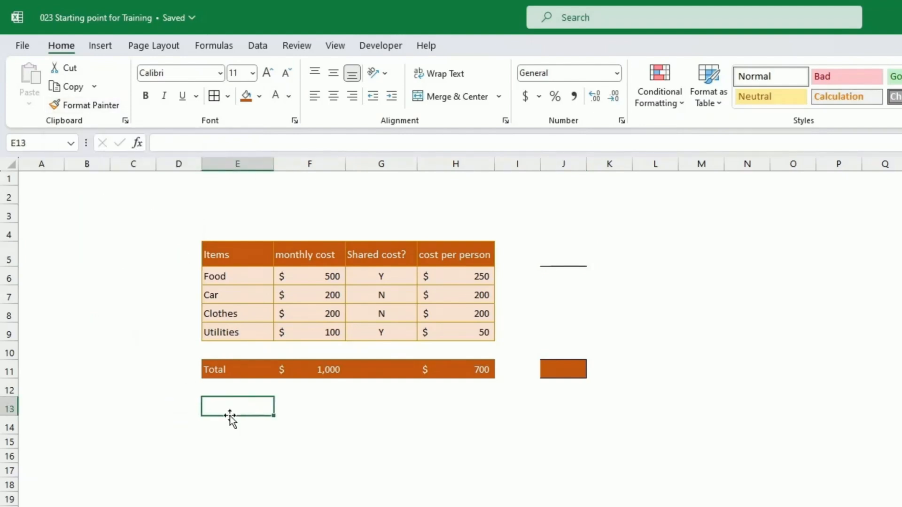
{"action": "type", "text": "Total"}
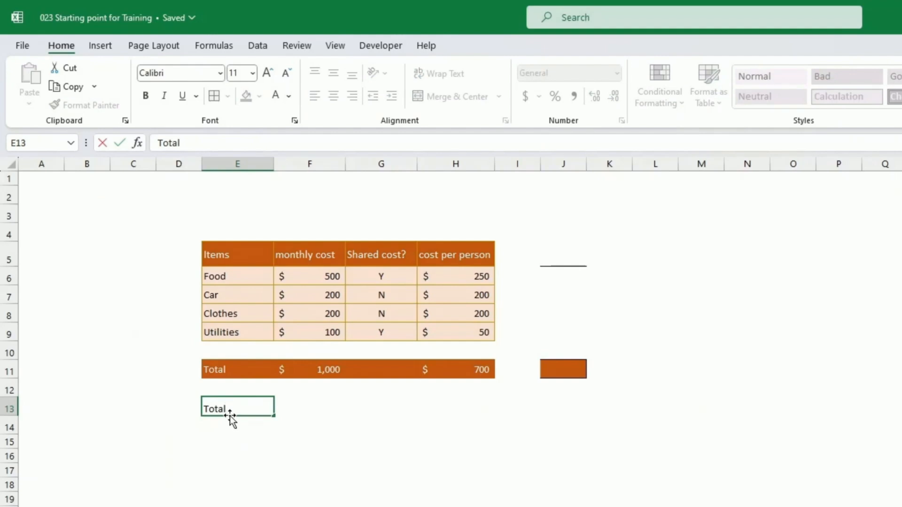
{"action": "key", "text": "Tab"}
{"action": "type", "text": "500"}
{"action": "key", "text": "Return"}
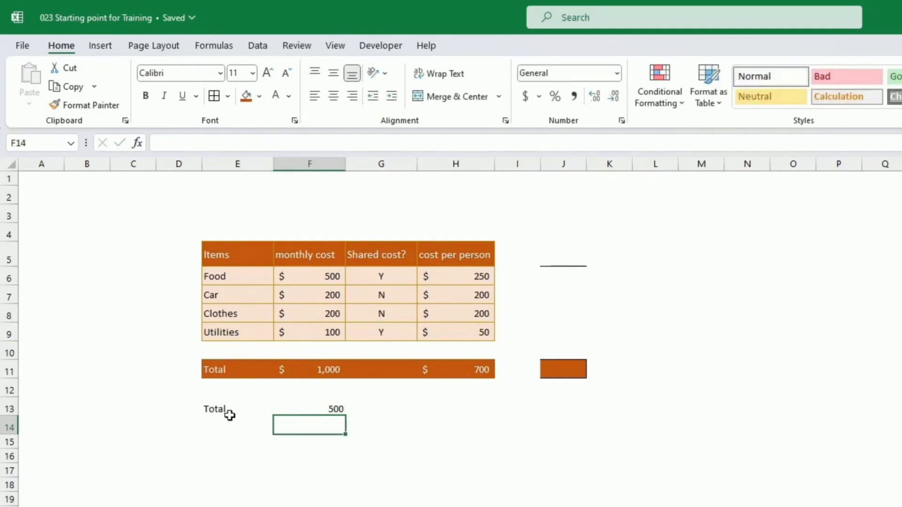
Step: Copy the formatting of the monthly cost total in F11 to F13 with Format Painter
{"action": "left_click", "coordinate": [326, 371]}
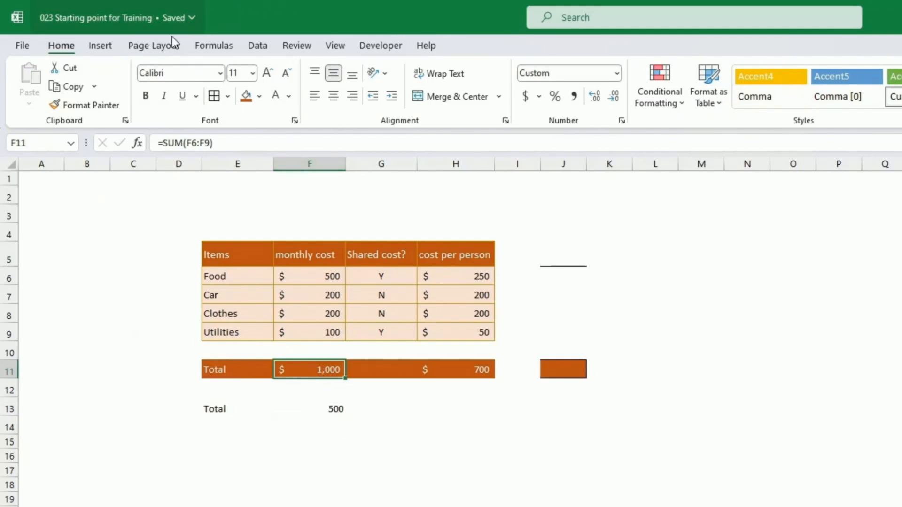
{"action": "left_click", "coordinate": [89, 105]}
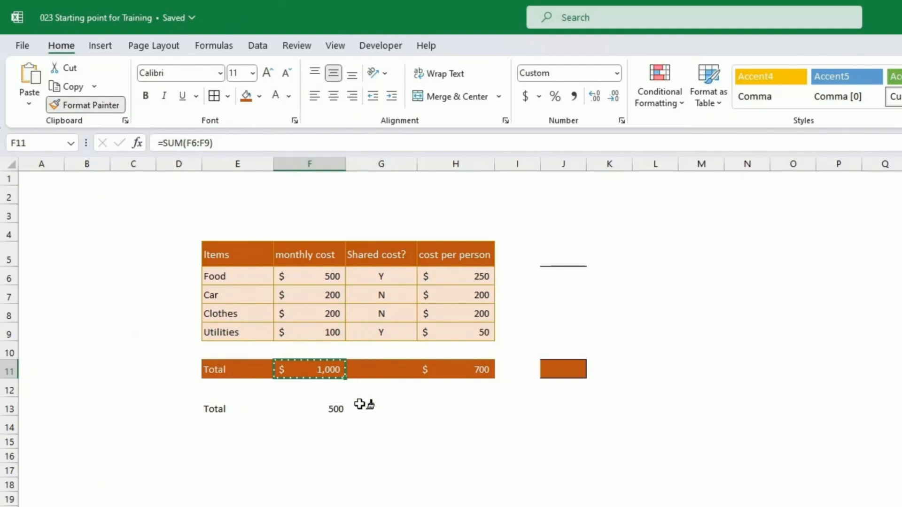
{"action": "left_click", "coordinate": [308, 412]}
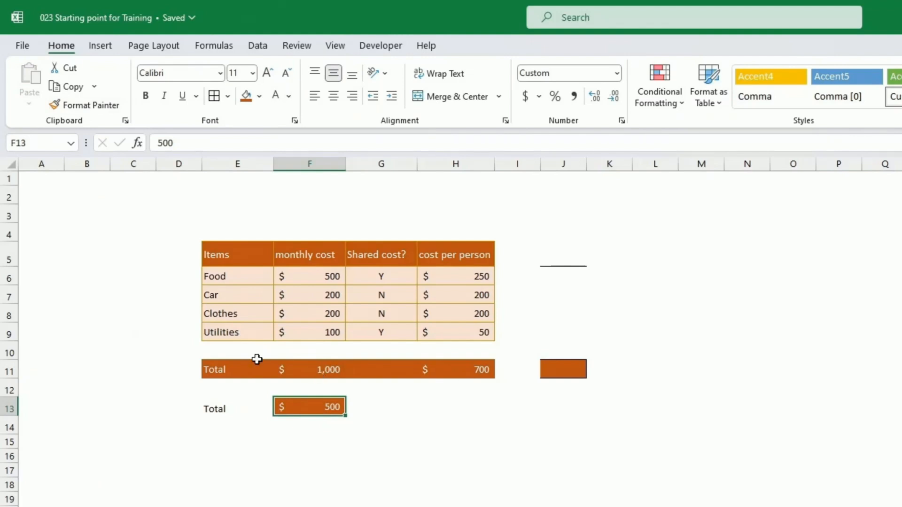
Step: Copy the formatting of the Total label in E11 to E13 with Format Painter
{"action": "left_click", "coordinate": [238, 368]}
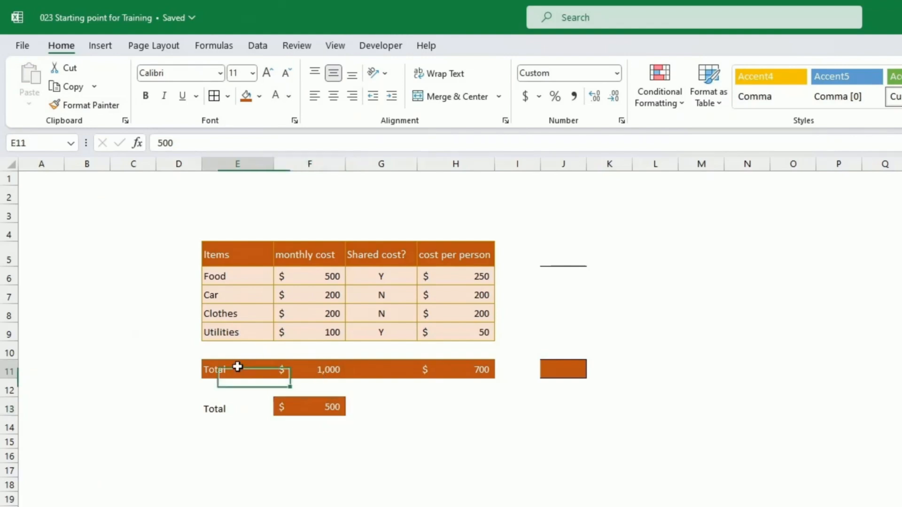
{"action": "left_click", "coordinate": [97, 106]}
{"action": "left_click", "coordinate": [239, 405]}
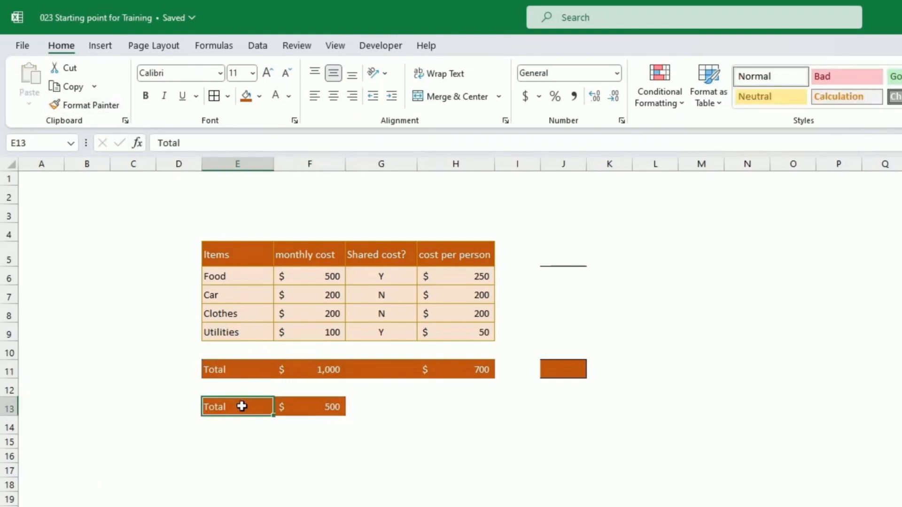
{"action": "left_click", "coordinate": [225, 441]}
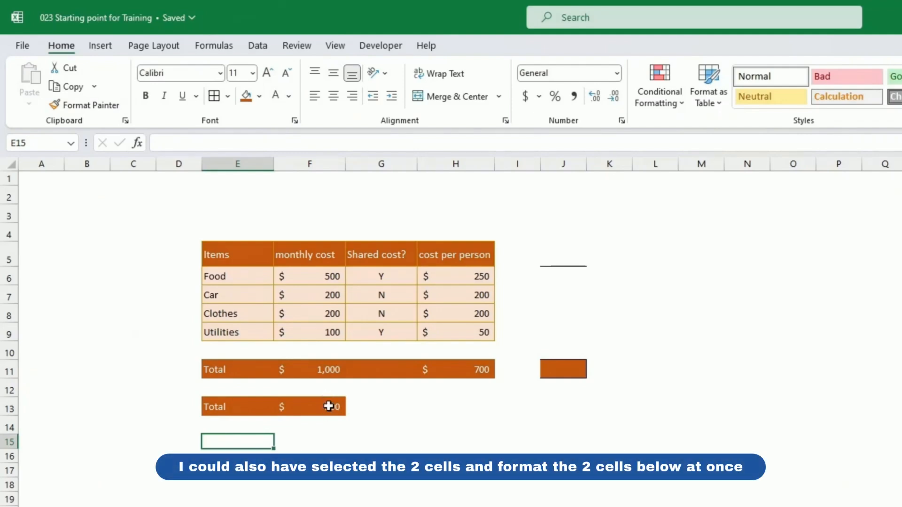
Step: Copy the formatting of the 500 total in F13 repeatedly with Format Painter to E16, F16, I15 and K9
{"action": "left_click", "coordinate": [329, 406]}
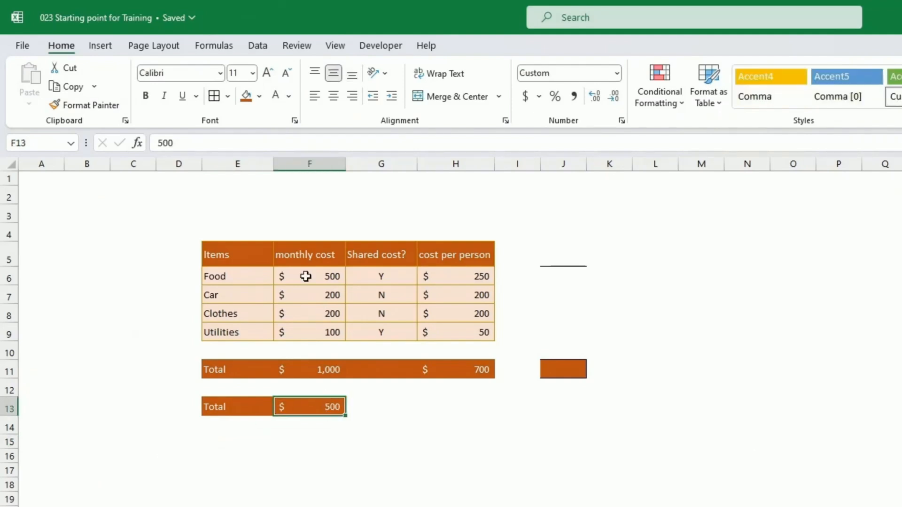
{"action": "left_click", "coordinate": [102, 110]}
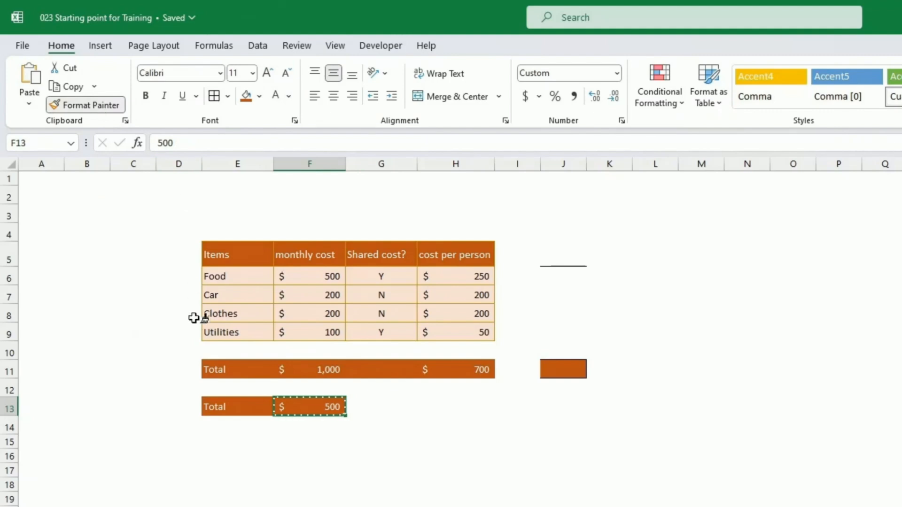
{"action": "left_click", "coordinate": [236, 453]}
{"action": "left_click", "coordinate": [310, 456]}
{"action": "left_click", "coordinate": [517, 440]}
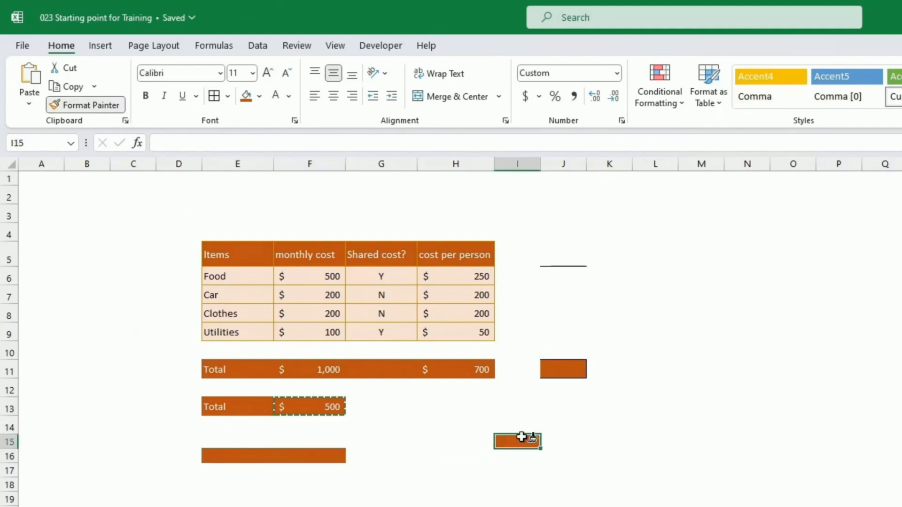
{"action": "left_click", "coordinate": [611, 331]}
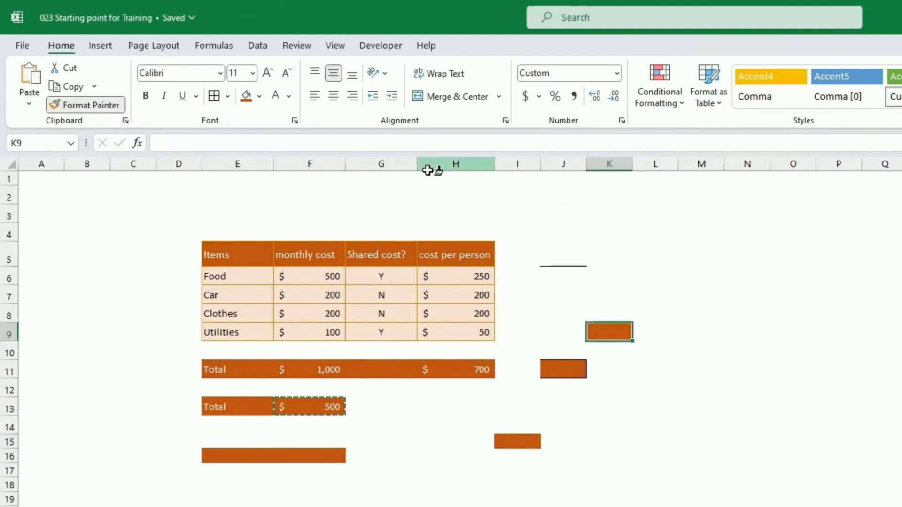
{"action": "left_click", "coordinate": [108, 107]}
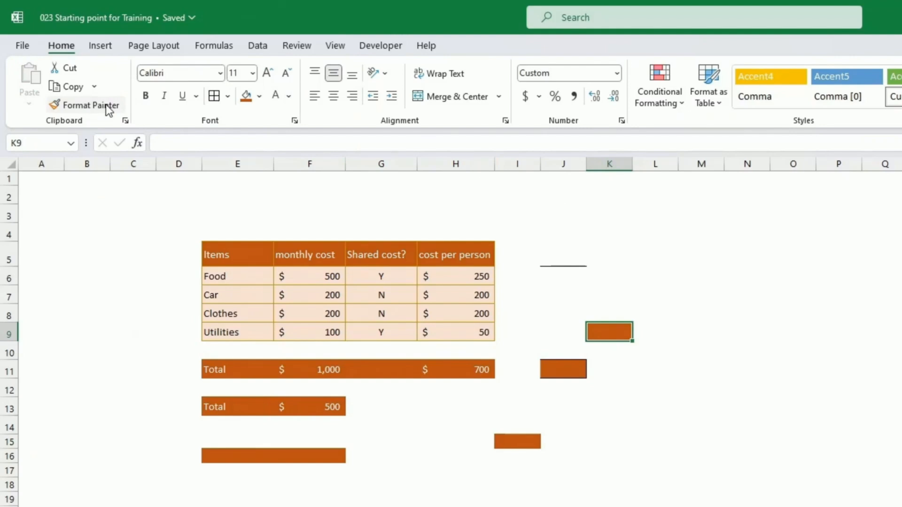
Step: Undo the formatting copied to K9, I15, F16 and E16
{"action": "key", "text": "ctrl+z"}
{"action": "key", "text": "ctrl+z"}
{"action": "key", "text": "ctrl+z"}
{"action": "key", "text": "ctrl+z"}
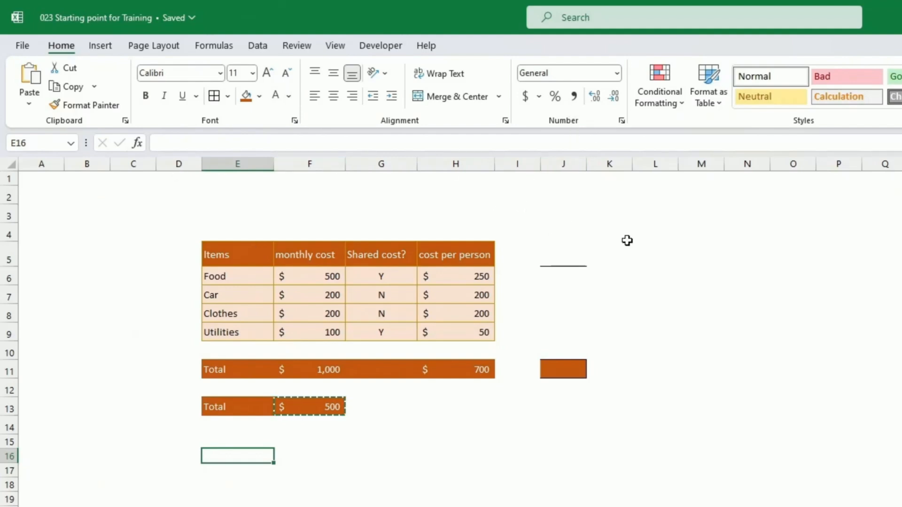
Step: Enter the date 1/9/2023 in F3
{"action": "left_click", "coordinate": [331, 212]}
{"action": "type", "text": "1"}
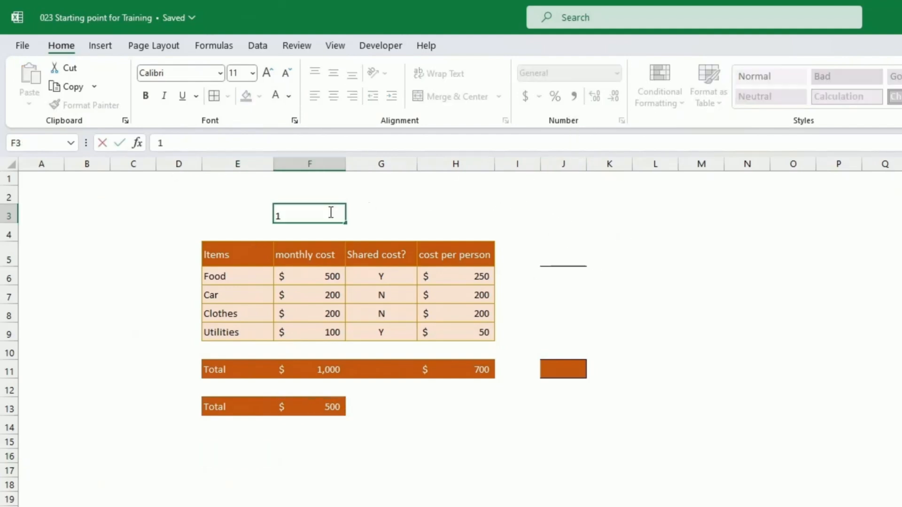
{"action": "type", "text": "/9/2023"}
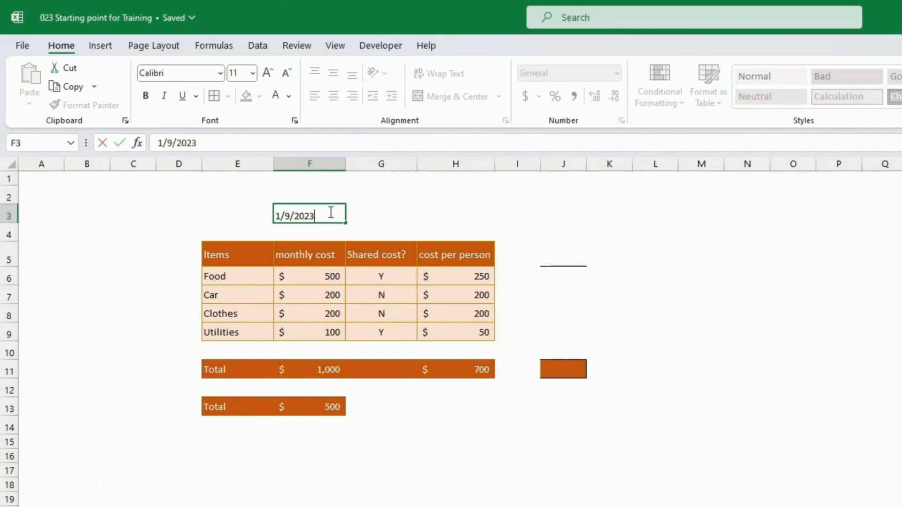
{"action": "key", "text": "Return"}
Step: Format the date in F3 as Long Date and autofit the width of column F
{"action": "left_click", "coordinate": [330, 212]}
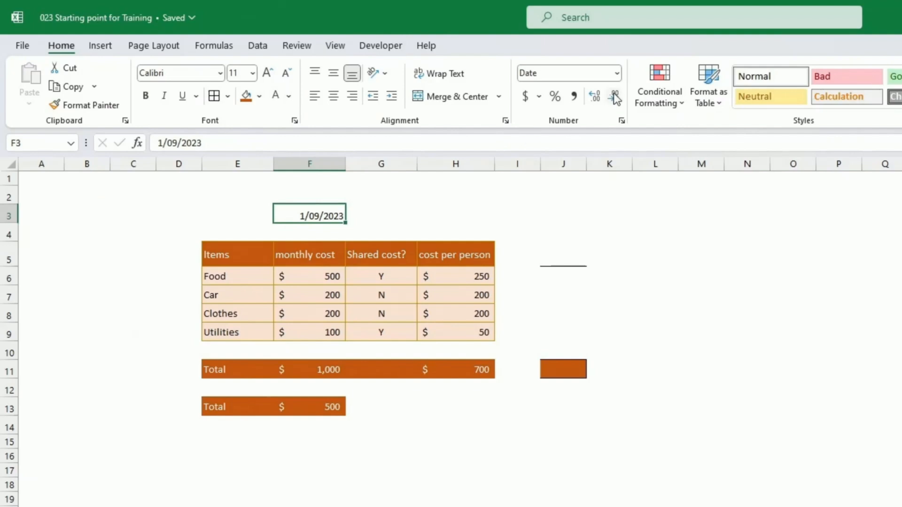
{"action": "left_click", "coordinate": [618, 74]}
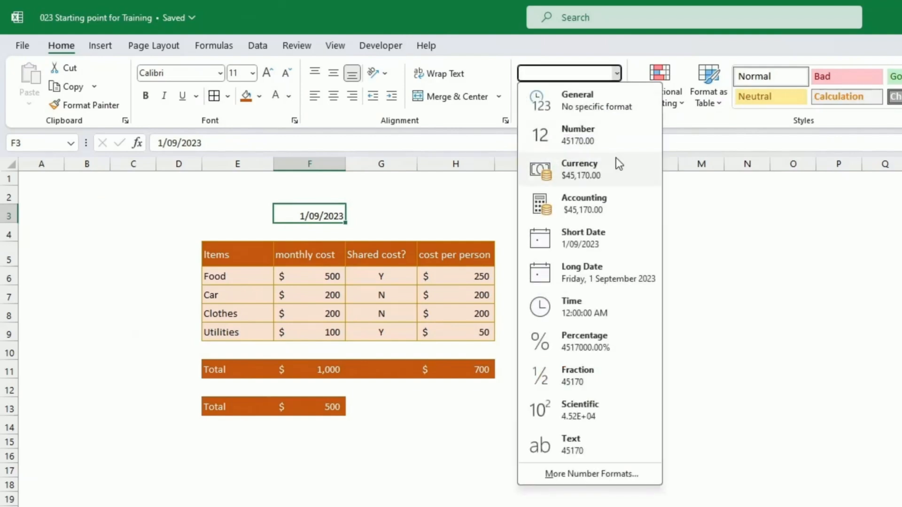
{"action": "left_click", "coordinate": [602, 276]}
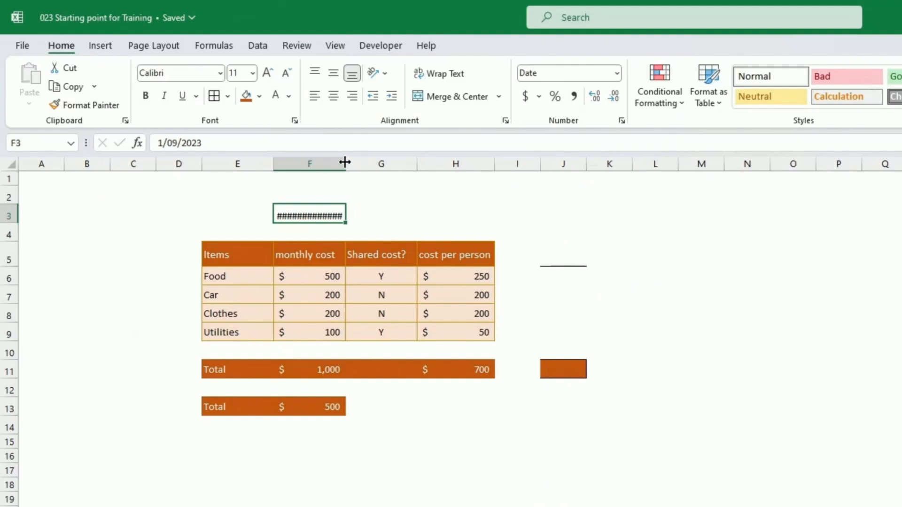
{"action": "double_click", "coordinate": [345, 162]}
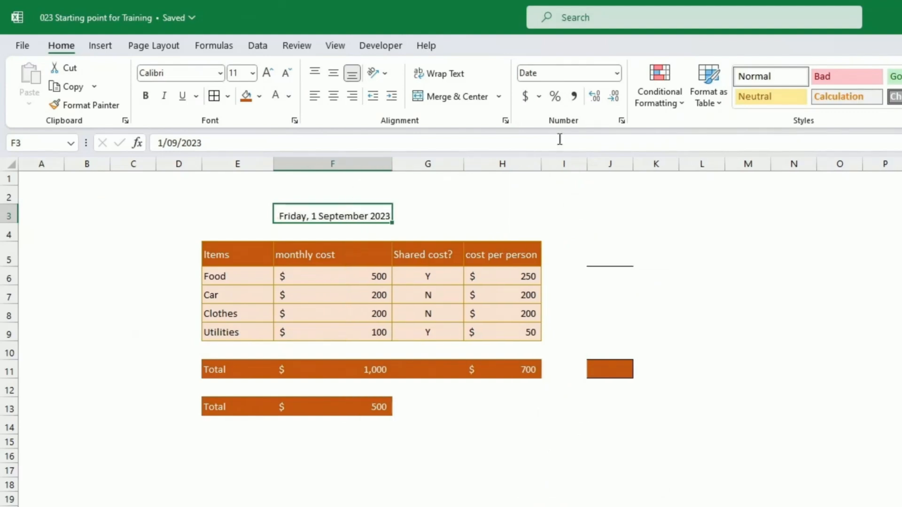
Step: Change the date in F3 to the Short Date format
{"action": "left_click", "coordinate": [618, 75]}
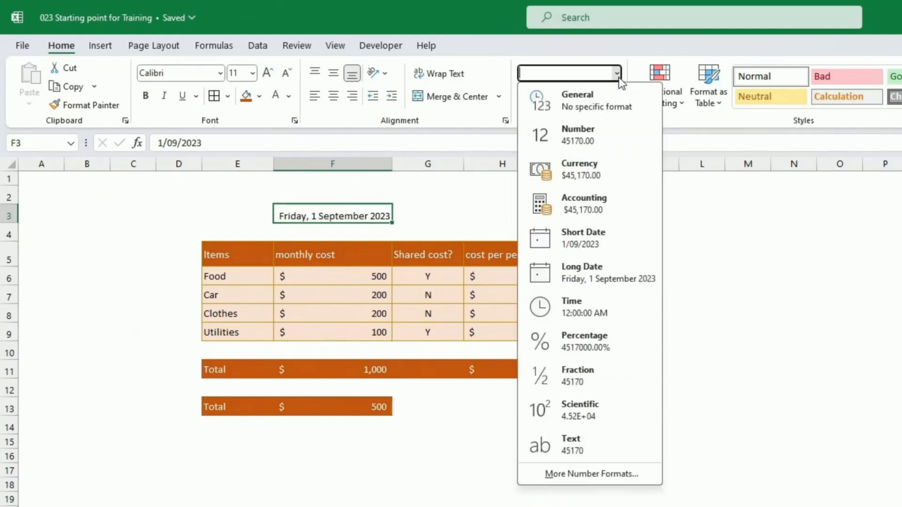
{"action": "left_click", "coordinate": [594, 245]}
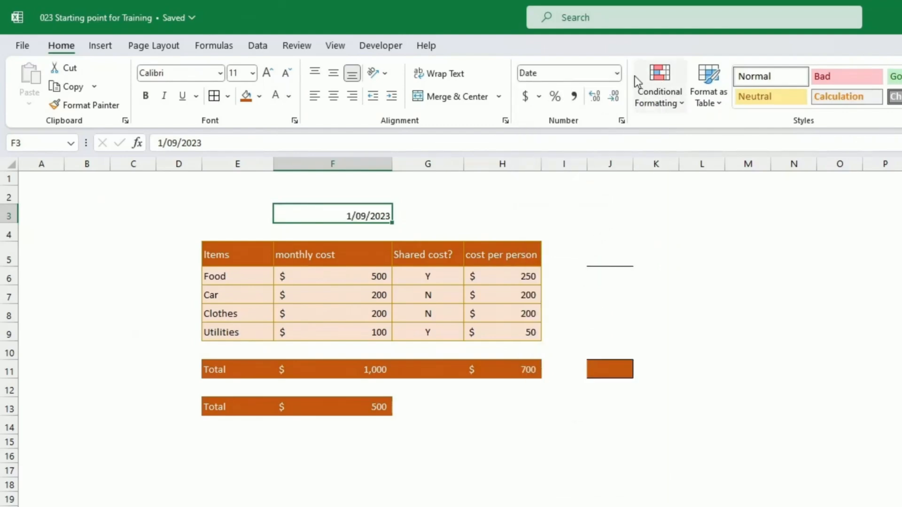
{"action": "left_click", "coordinate": [615, 77]}
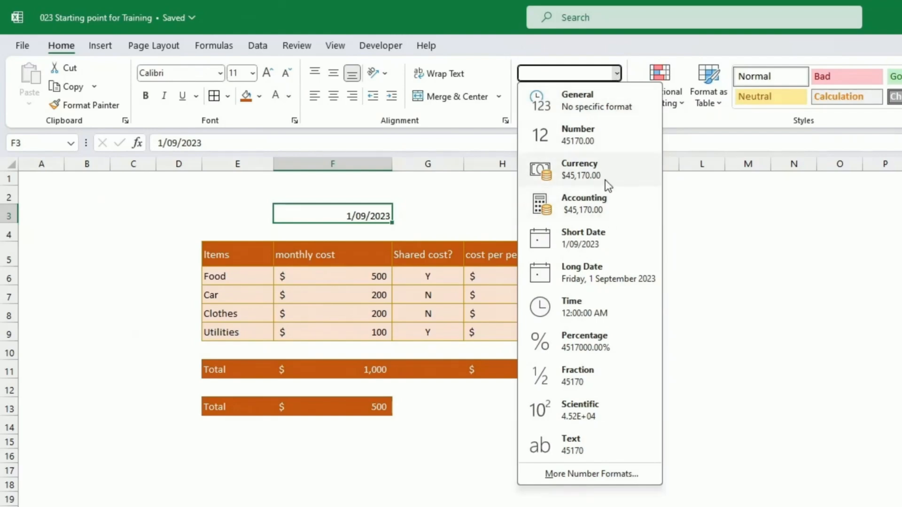
{"action": "left_click", "coordinate": [600, 475]}
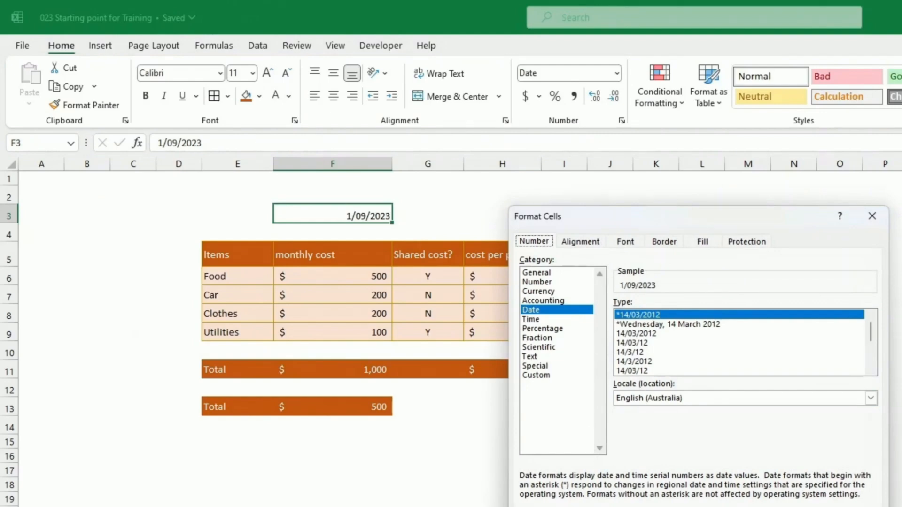
{"action": "key", "text": "Escape"}
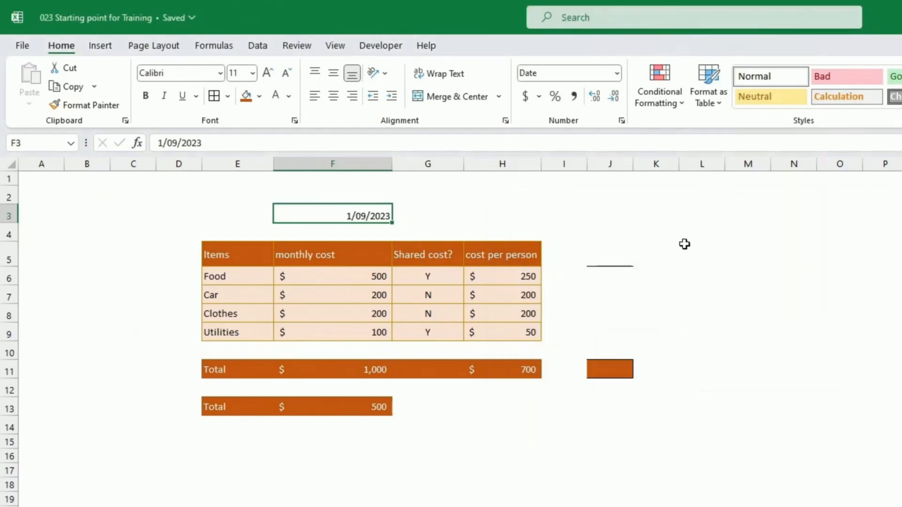
Step: Open the Format Cells settings for F3 and look through the alignment, font, border and fill options before returning to the number formats
{"action": "right_click", "coordinate": [348, 213]}
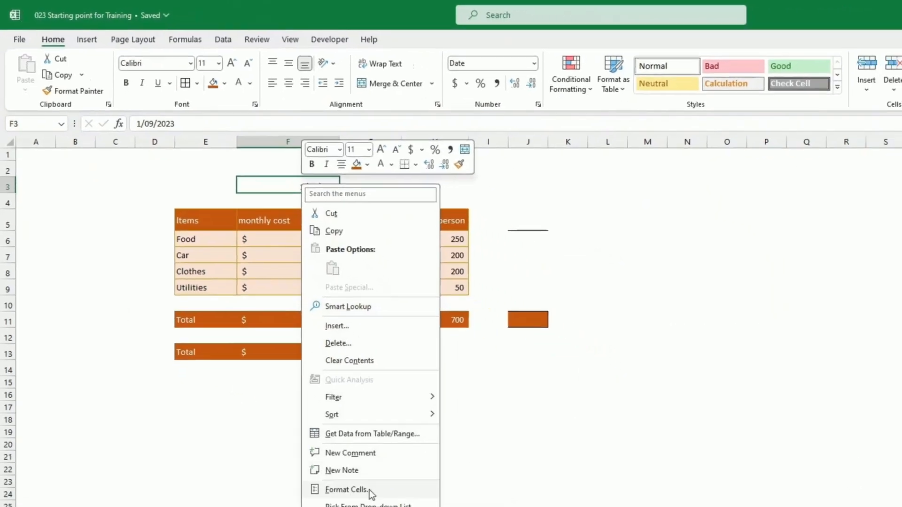
{"action": "left_click", "coordinate": [371, 491]}
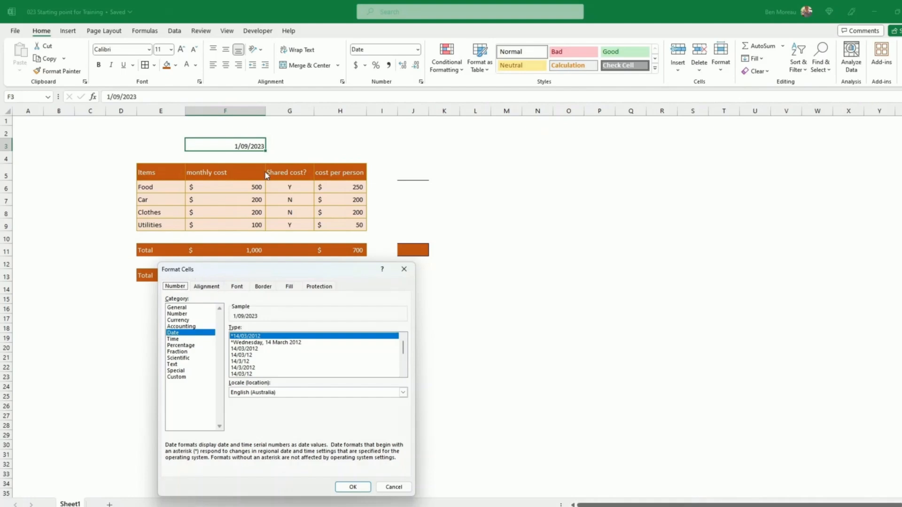
{"action": "left_click", "coordinate": [209, 289]}
{"action": "left_click", "coordinate": [238, 288]}
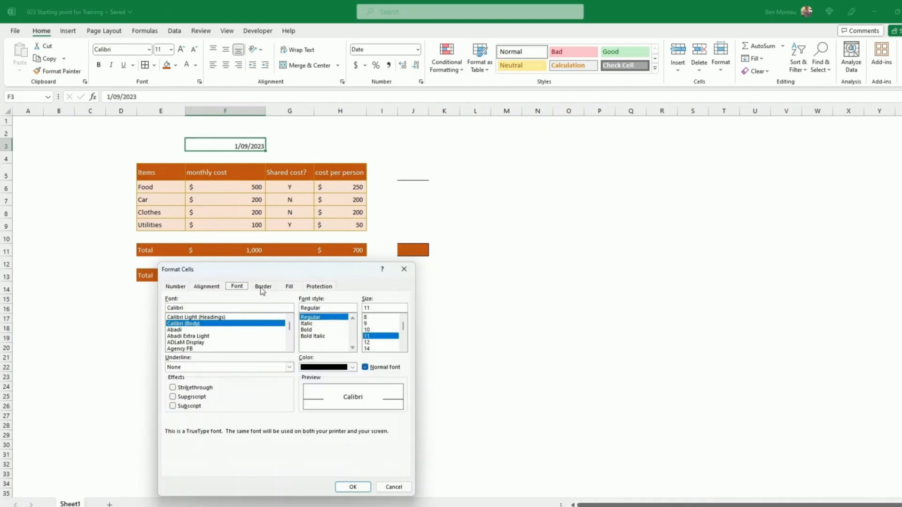
{"action": "left_click", "coordinate": [263, 289]}
{"action": "left_click", "coordinate": [293, 288]}
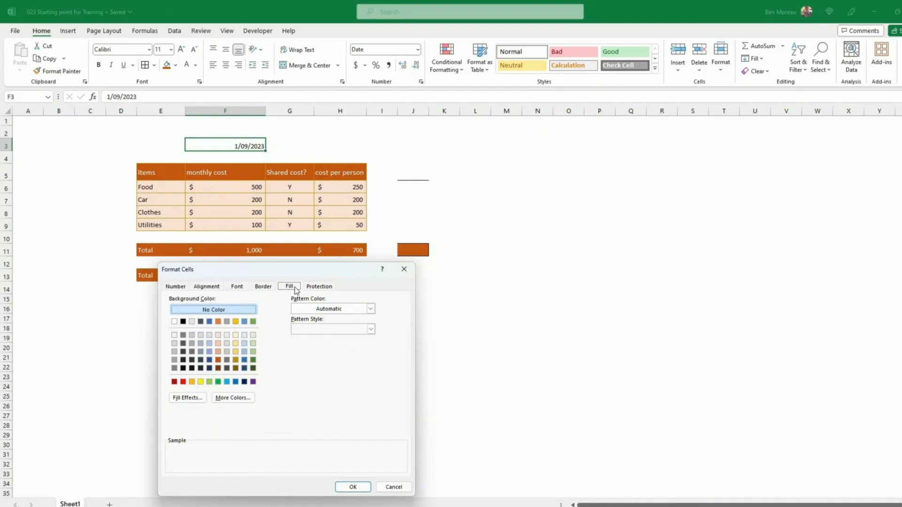
{"action": "left_click", "coordinate": [175, 287]}
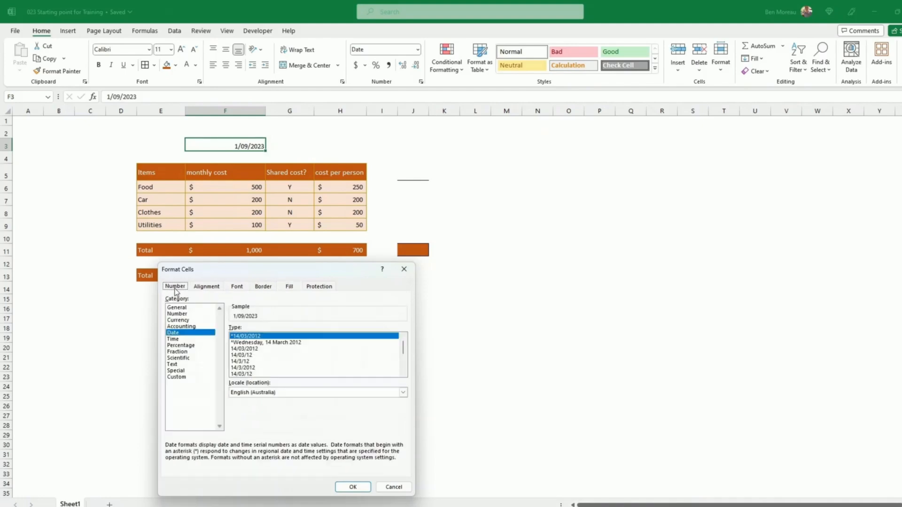
Step: Try the date types 14-Mar-12, Wednesday, 14 March 2012 and 14 March 2012 for F3, checking the sample of each
{"action": "left_click_drag", "start_coordinate": [270, 272], "coordinate": [435, 168]}
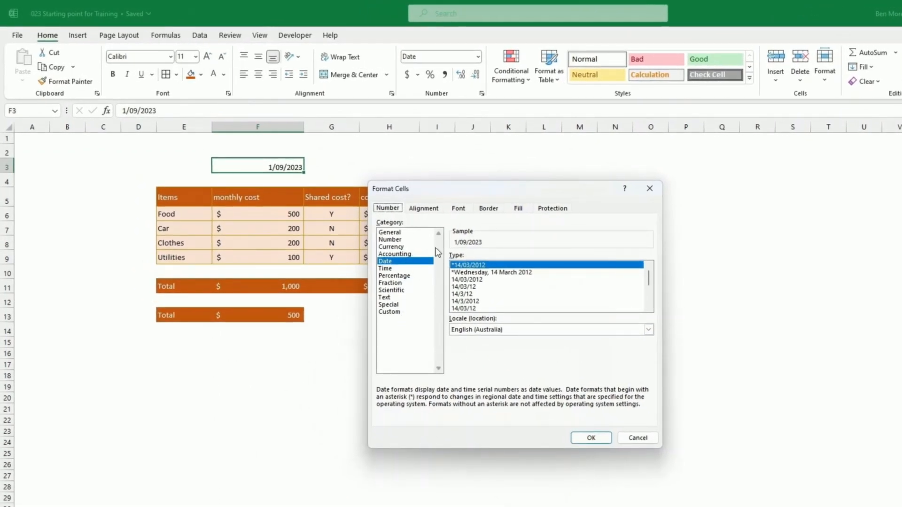
{"action": "left_click_drag", "start_coordinate": [444, 193], "coordinate": [496, 189]}
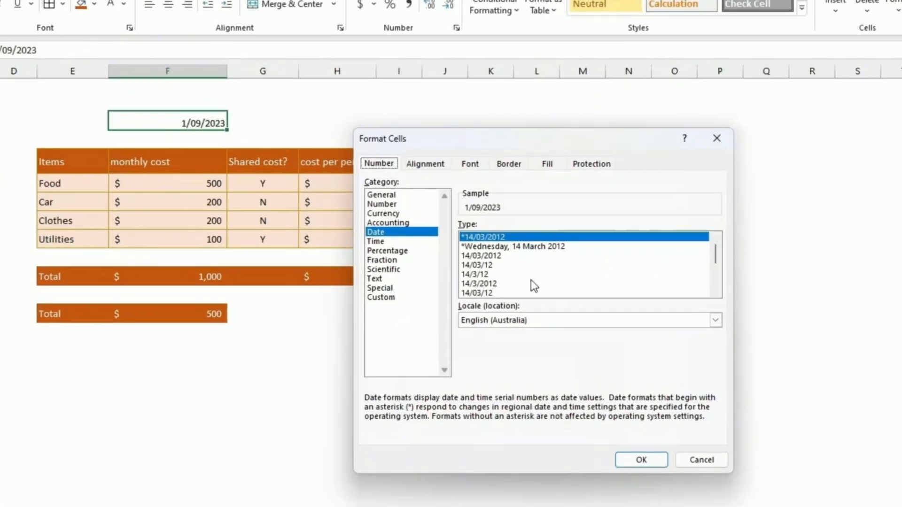
{"action": "scroll", "coordinate": [540, 291], "scroll_direction": "down", "scroll_amount": 3}
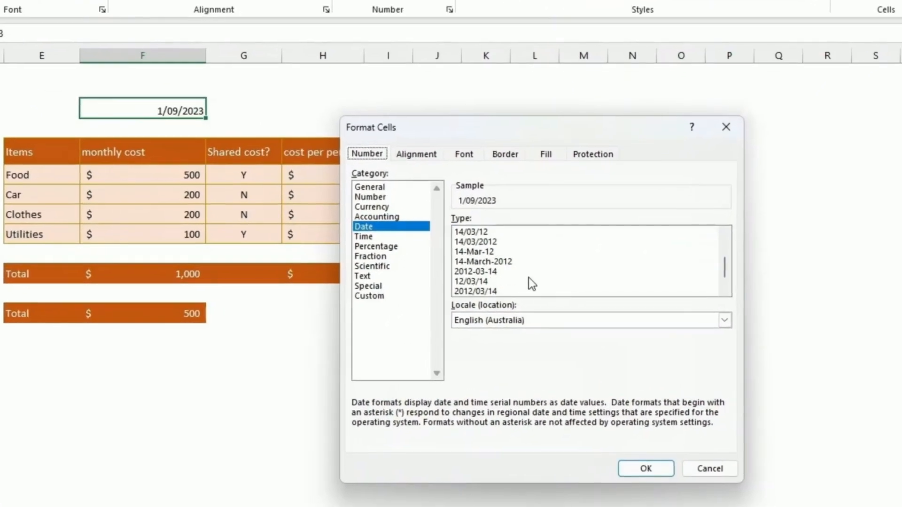
{"action": "left_click", "coordinate": [480, 253]}
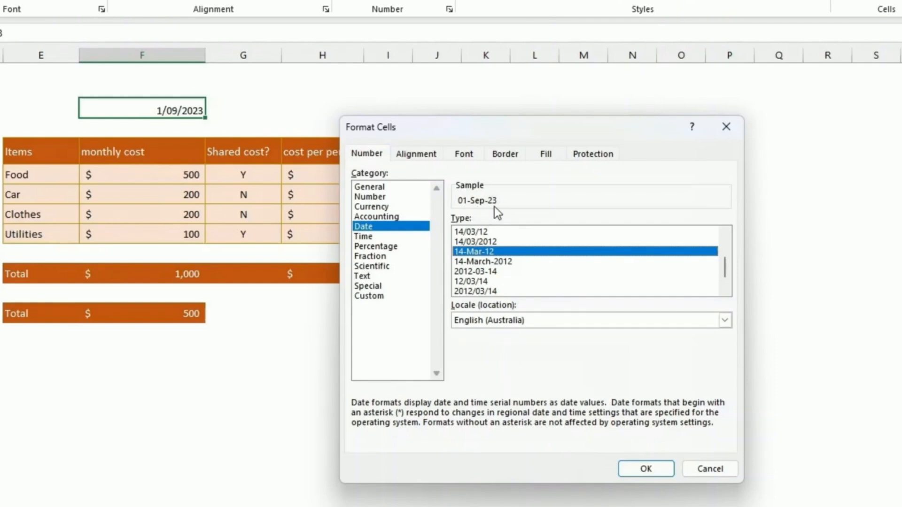
{"action": "scroll", "coordinate": [519, 276], "scroll_direction": "down", "scroll_amount": 1}
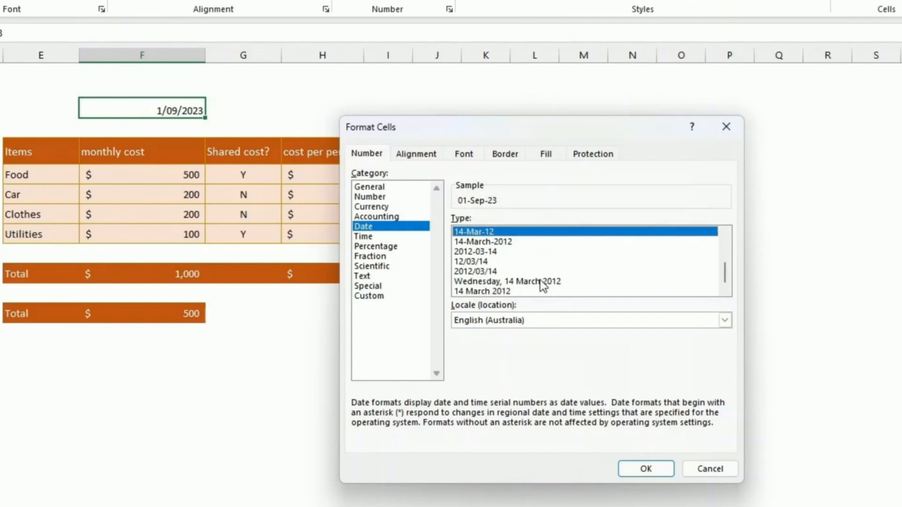
{"action": "left_click", "coordinate": [541, 281]}
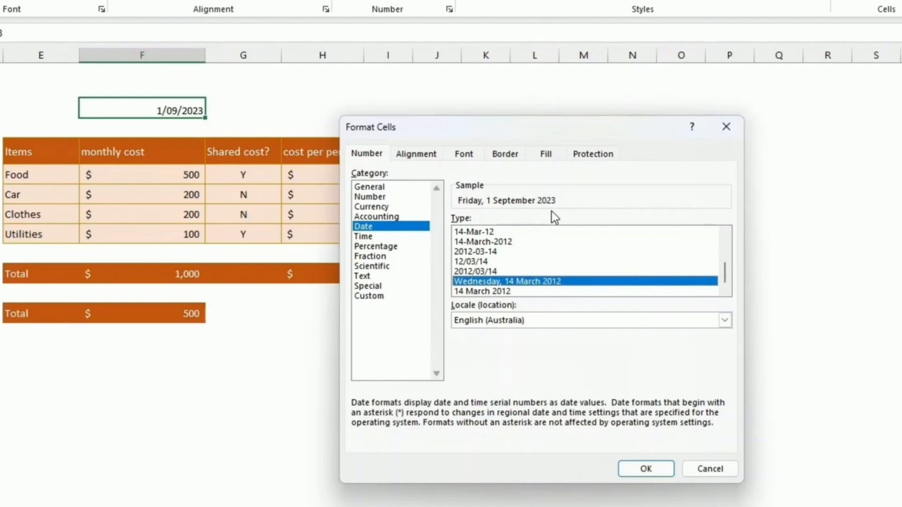
{"action": "left_click", "coordinate": [498, 291]}
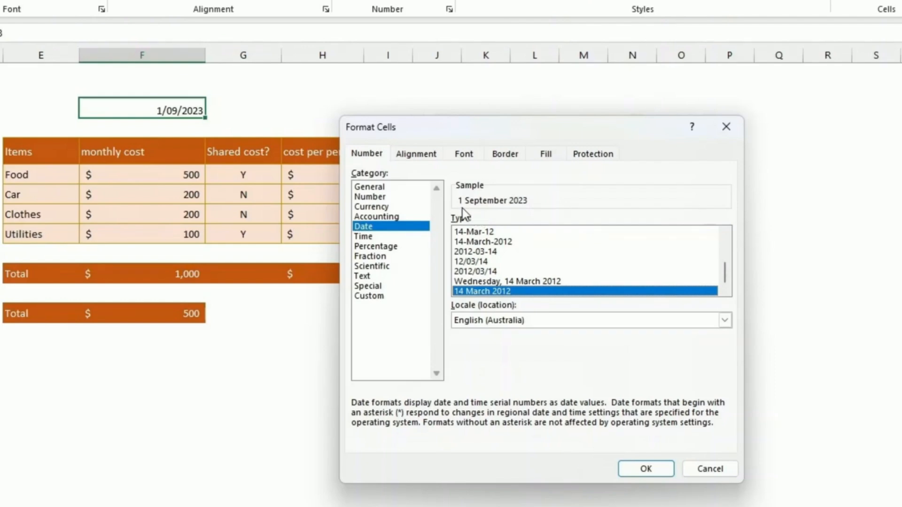
Step: Check the Currency category and apply the custom number format #,##0.00 to F3
{"action": "left_click", "coordinate": [384, 207]}
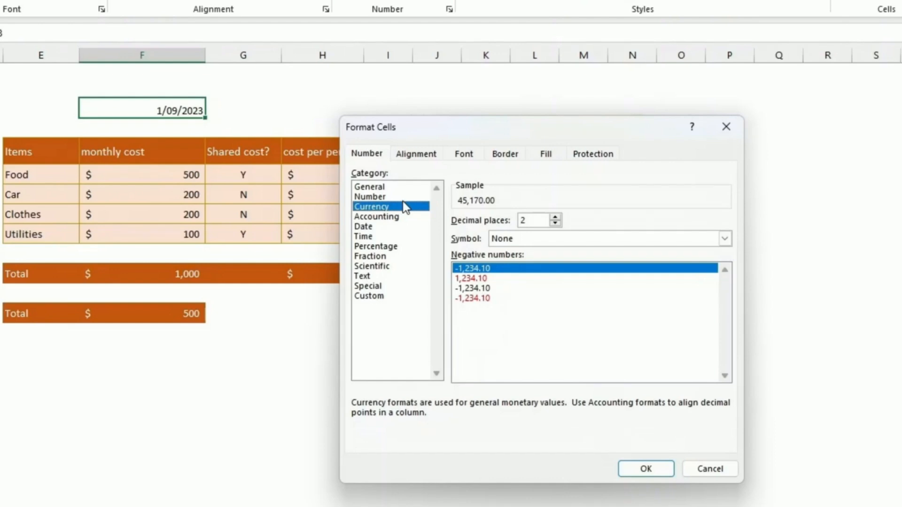
{"action": "left_click", "coordinate": [387, 299]}
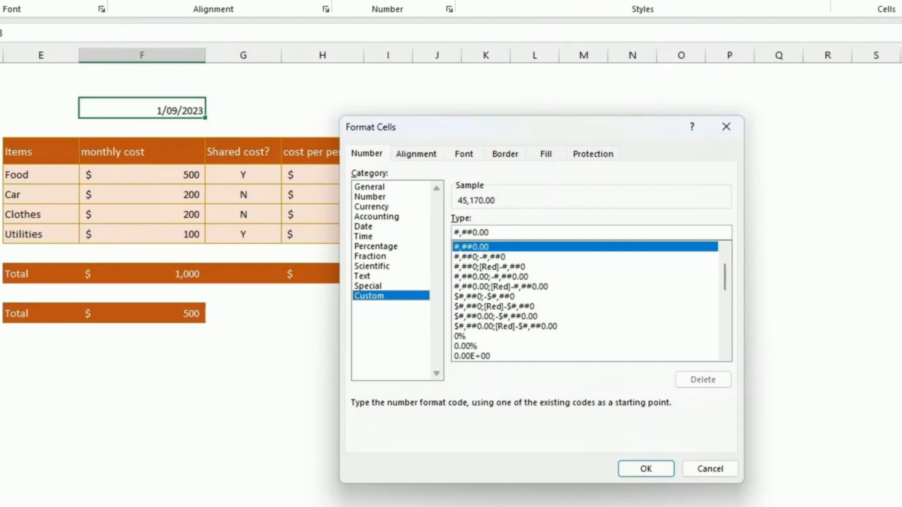
{"action": "left_click", "coordinate": [646, 470]}
{"action": "left_click", "coordinate": [645, 466]}
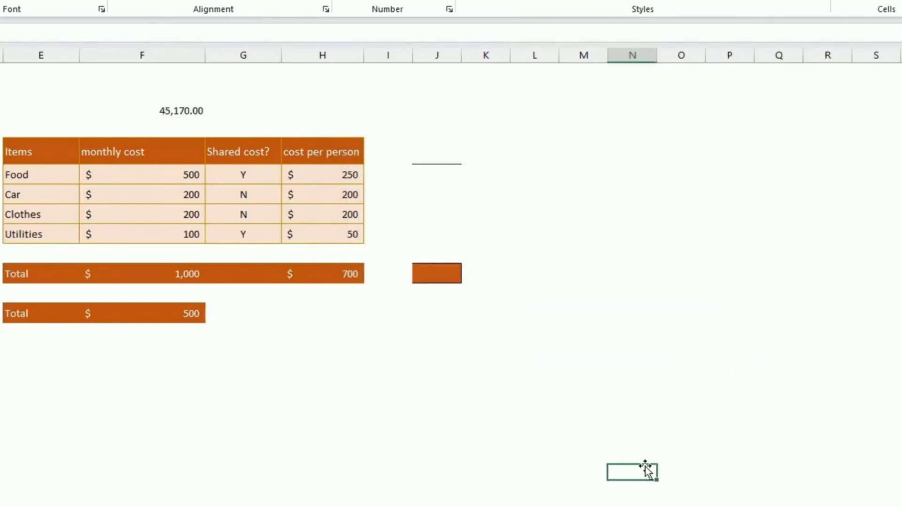
Step: Set F3 back to the Short Date format
{"action": "left_click", "coordinate": [188, 111]}
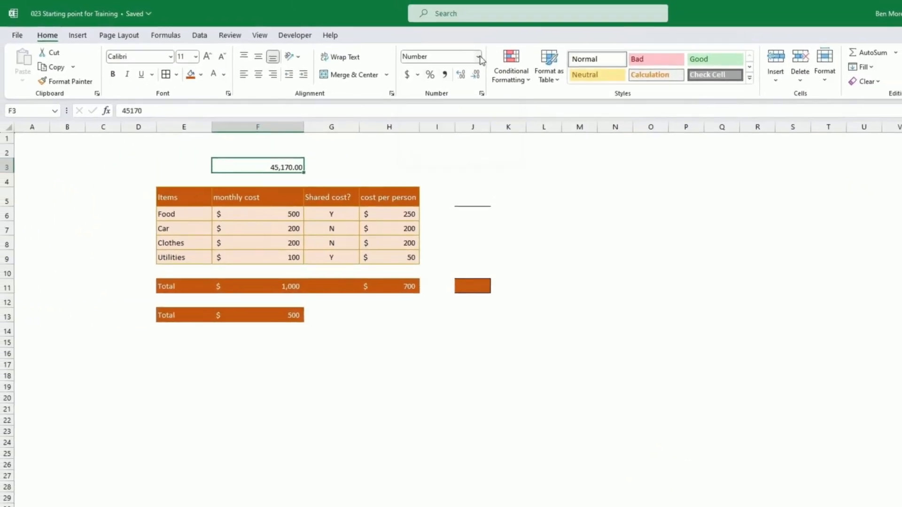
{"action": "left_click", "coordinate": [479, 57]}
{"action": "left_click", "coordinate": [461, 187]}
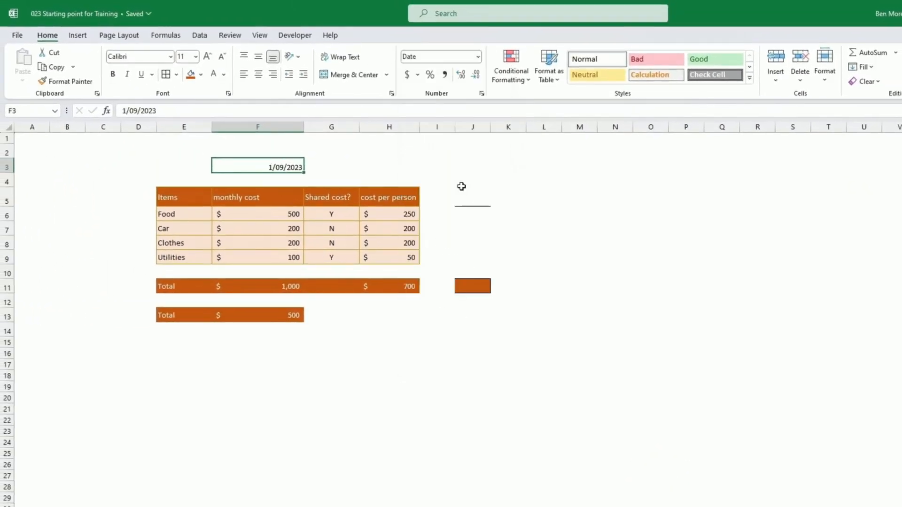
Step: Set F3 to the Long Date format and try the Good cell style on it
{"action": "left_click", "coordinate": [479, 57]}
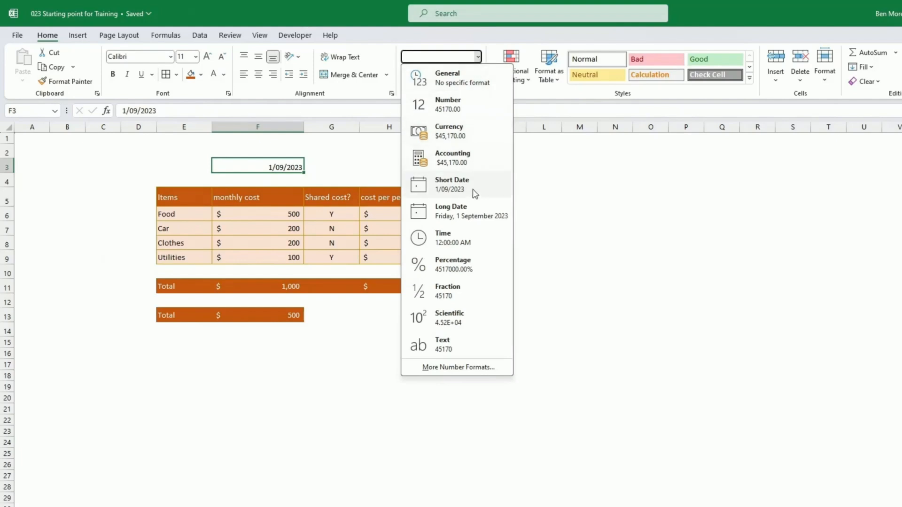
{"action": "left_click", "coordinate": [471, 210]}
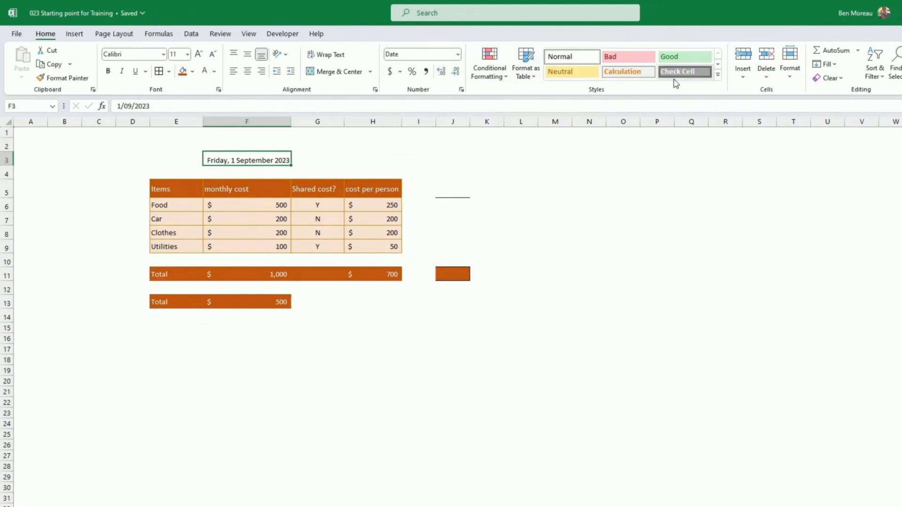
{"action": "left_click", "coordinate": [719, 74]}
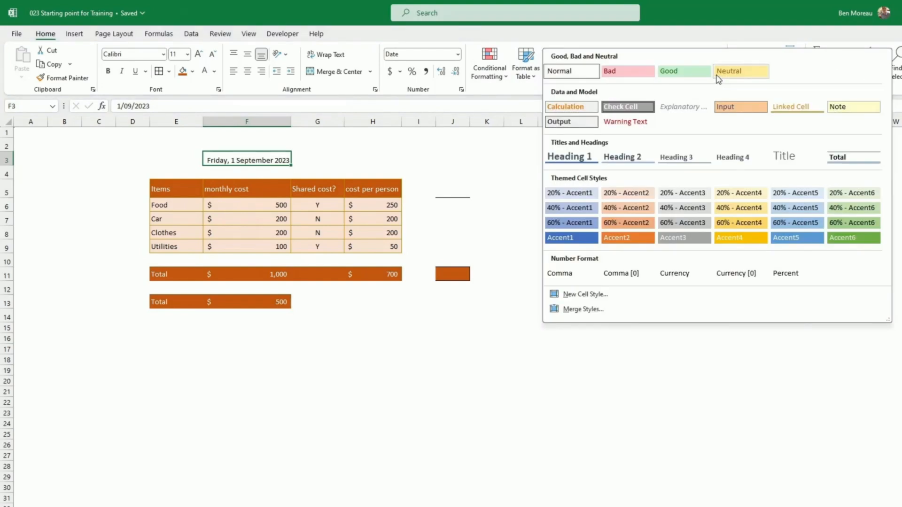
{"action": "left_click", "coordinate": [678, 76]}
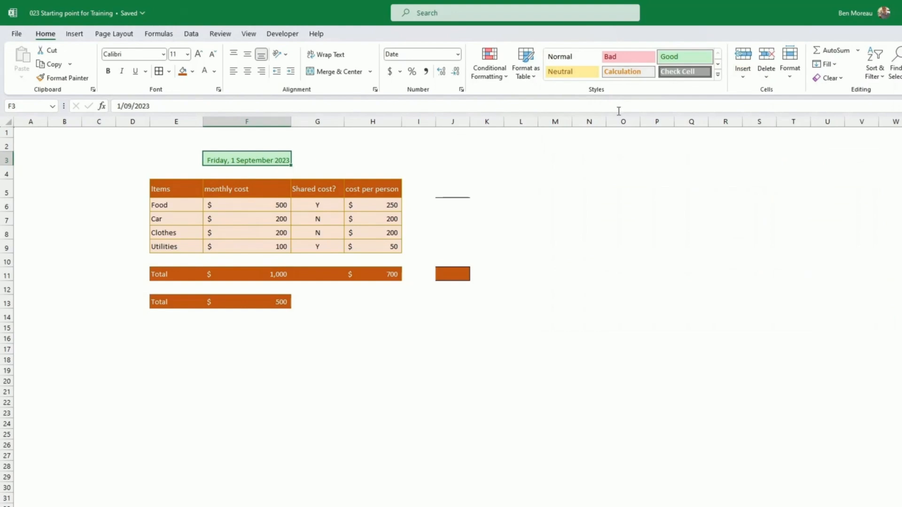
Step: Apply the Calculation cell style to the date in F3
{"action": "left_click", "coordinate": [718, 75]}
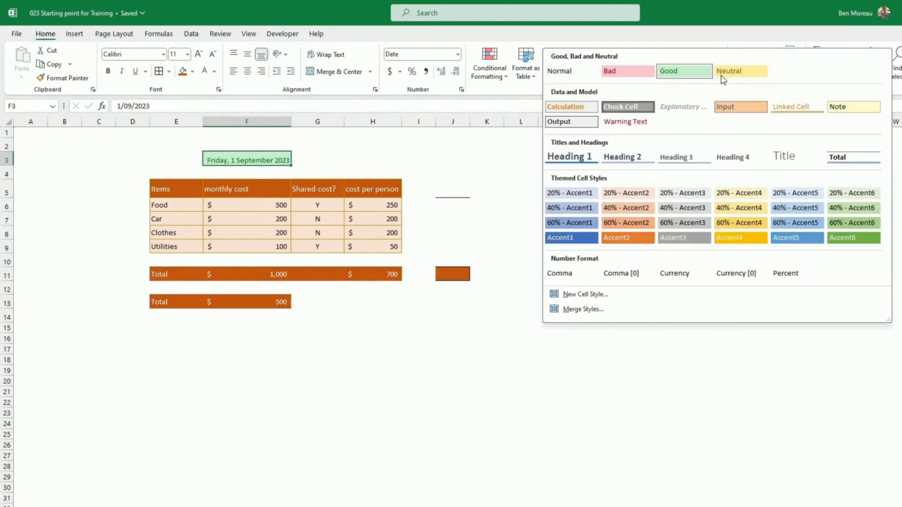
{"action": "left_click", "coordinate": [580, 106]}
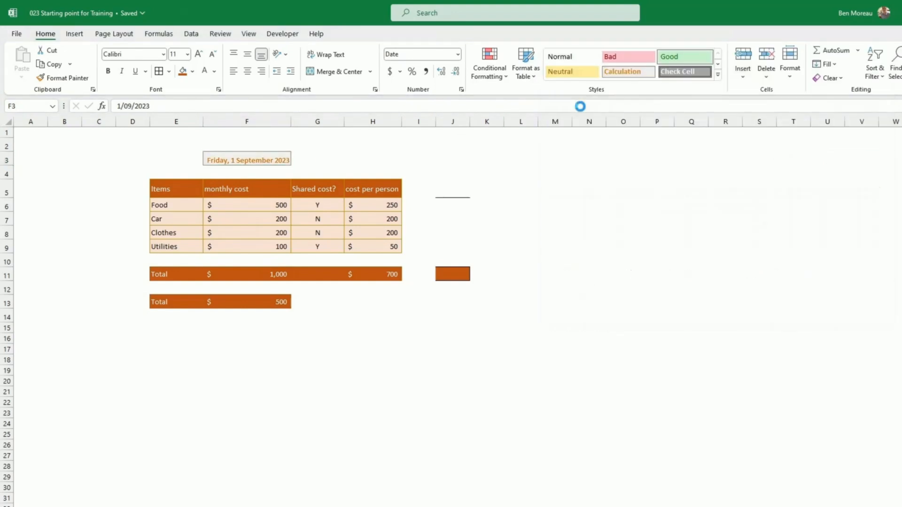
{"action": "left_click", "coordinate": [718, 74]}
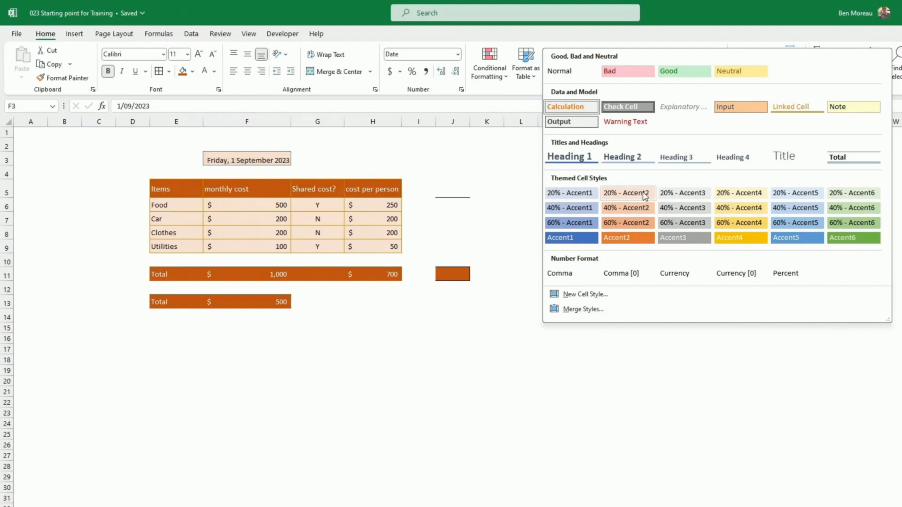
{"action": "left_click", "coordinate": [571, 106]}
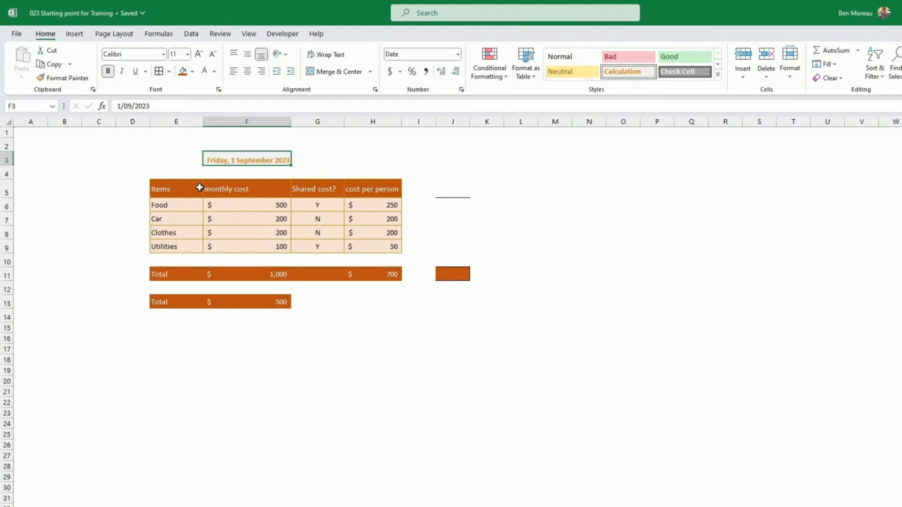
Step: Change the outline and inside borders of the cost table E5:H9 to the Automatic line color
{"action": "left_click_drag", "start_coordinate": [182, 188], "coordinate": [384, 249]}
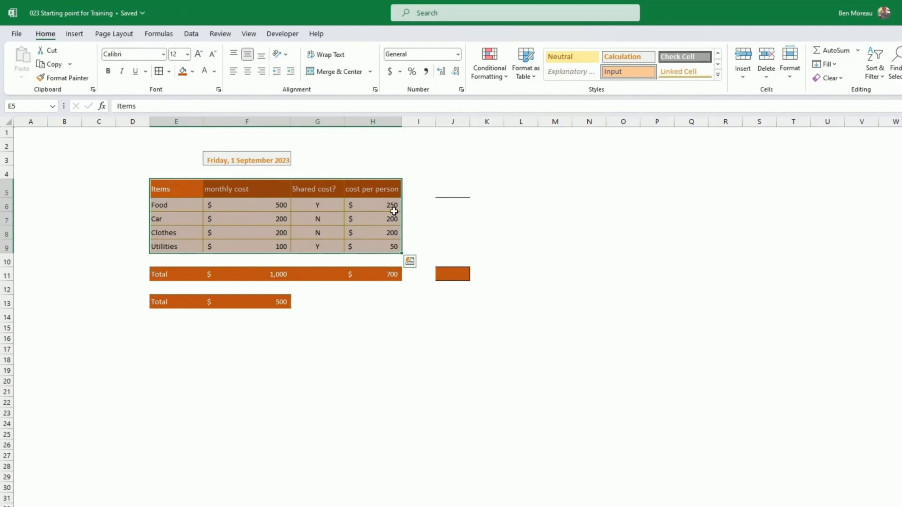
{"action": "left_click", "coordinate": [170, 71]}
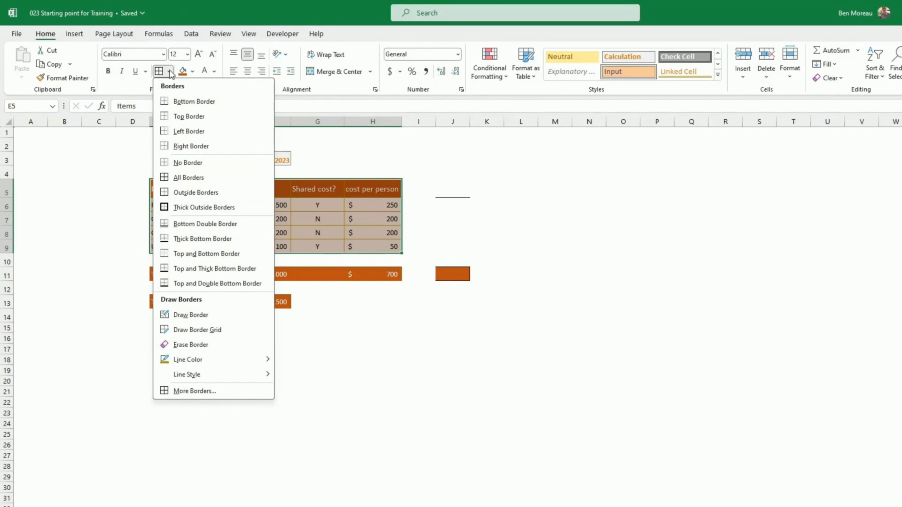
{"action": "left_click", "coordinate": [204, 391]}
{"action": "left_click", "coordinate": [448, 290]}
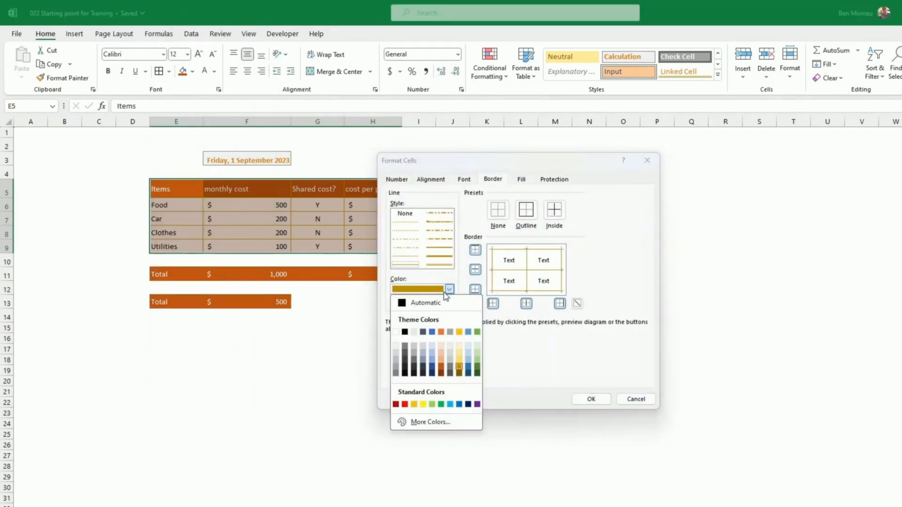
{"action": "left_click", "coordinate": [431, 305]}
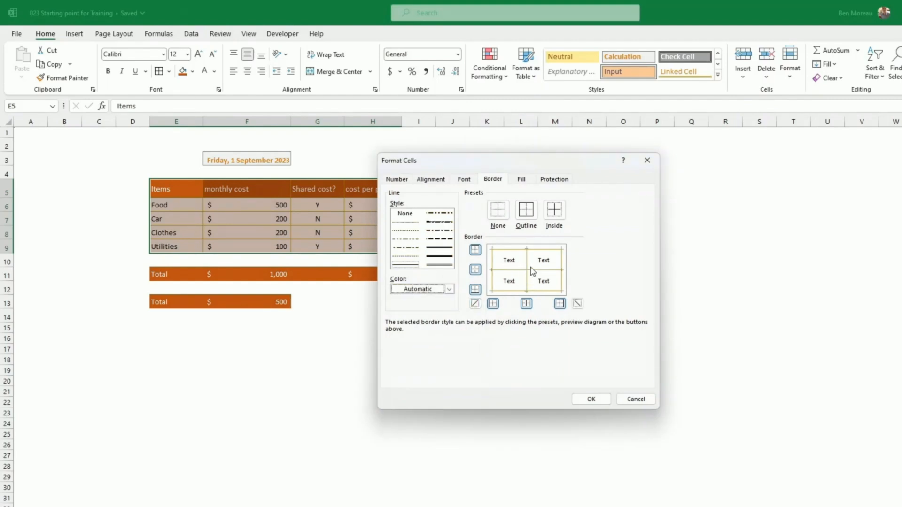
{"action": "left_click", "coordinate": [530, 217]}
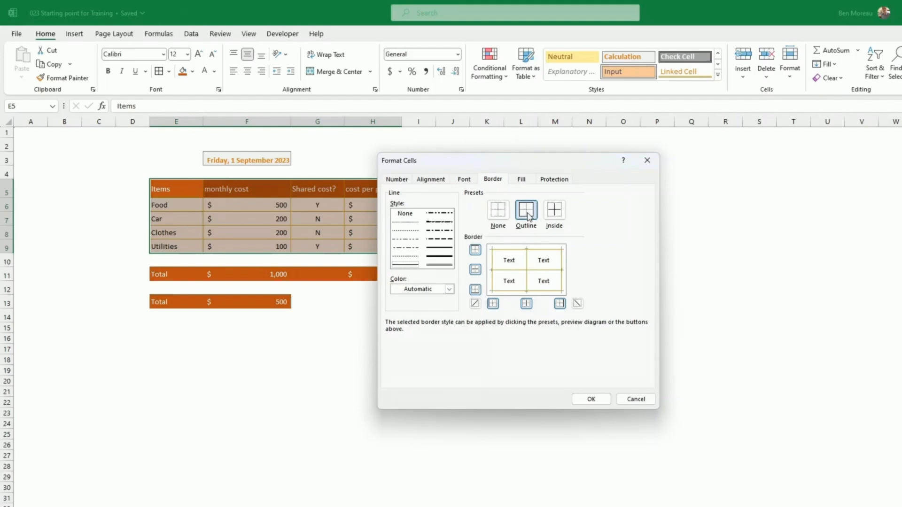
{"action": "left_click", "coordinate": [554, 213]}
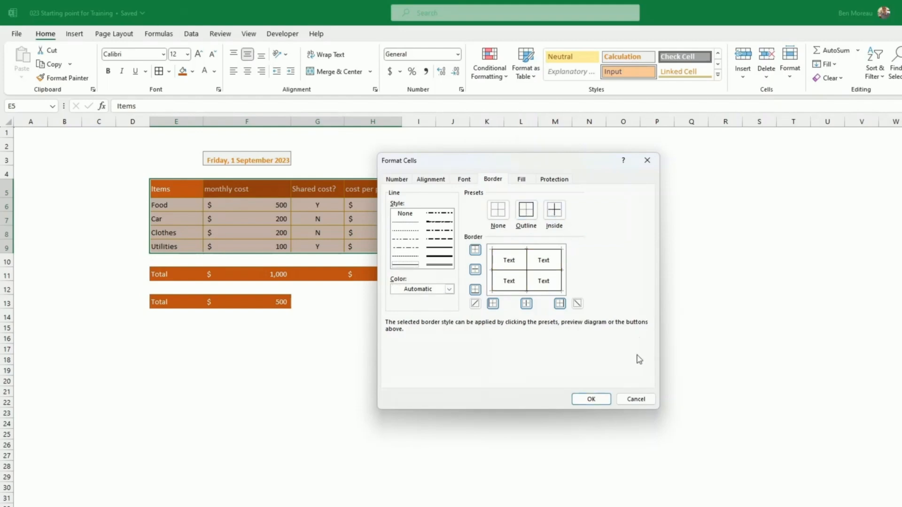
{"action": "left_click", "coordinate": [591, 399]}
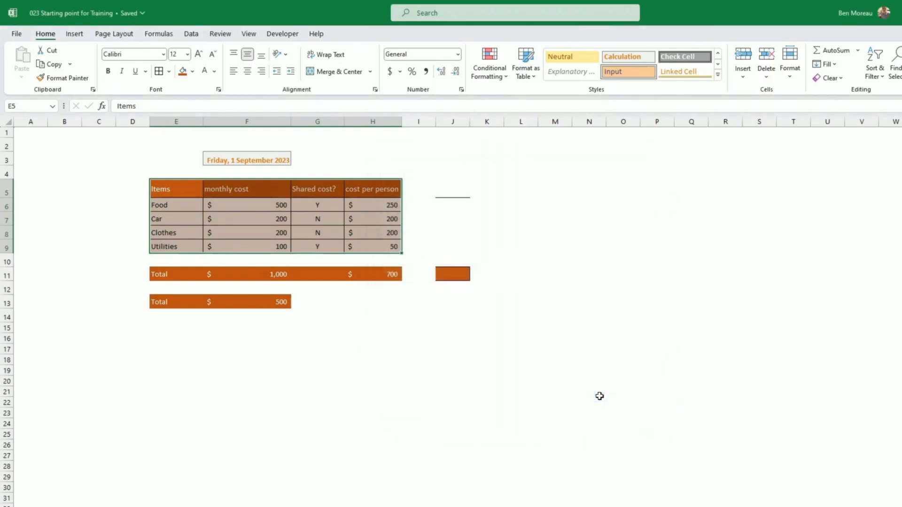
{"action": "left_click", "coordinate": [600, 395]}
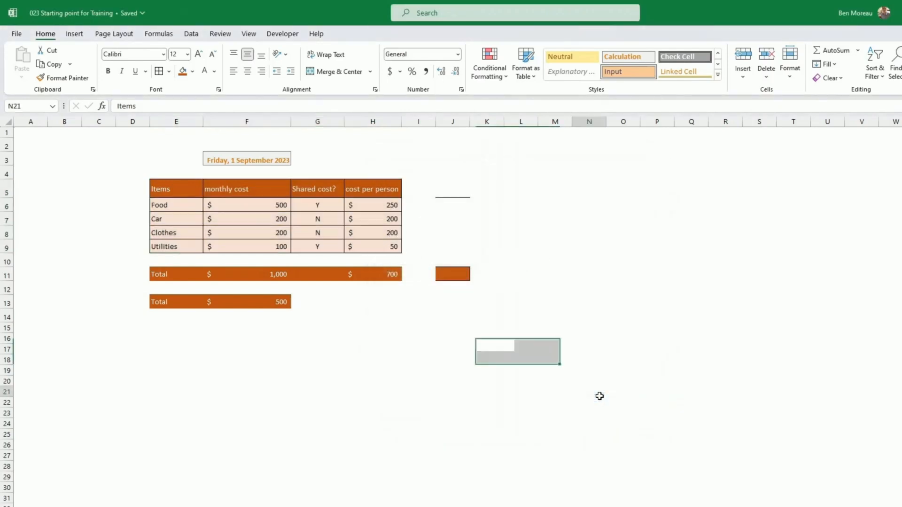
Step: Give the date in F3 a dark orange-brown fill, white text and middle vertical alignment
{"action": "left_click", "coordinate": [253, 158]}
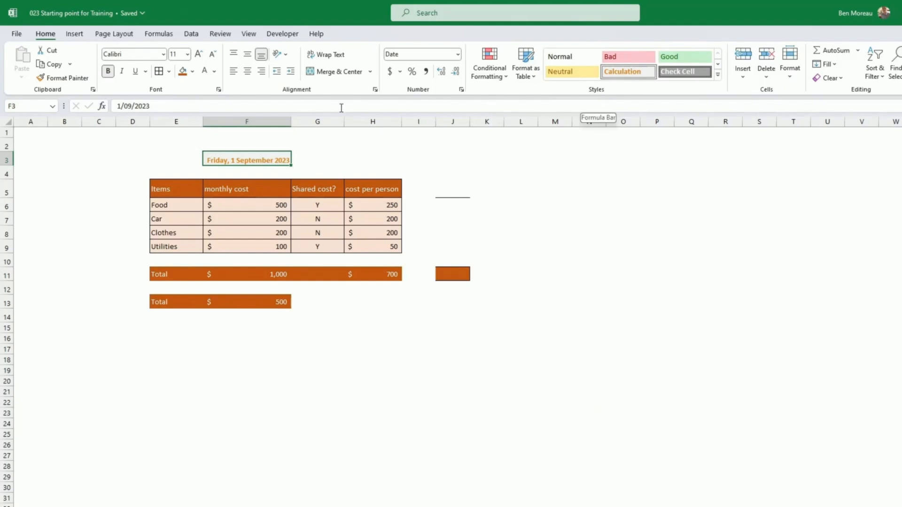
{"action": "left_click", "coordinate": [182, 71]}
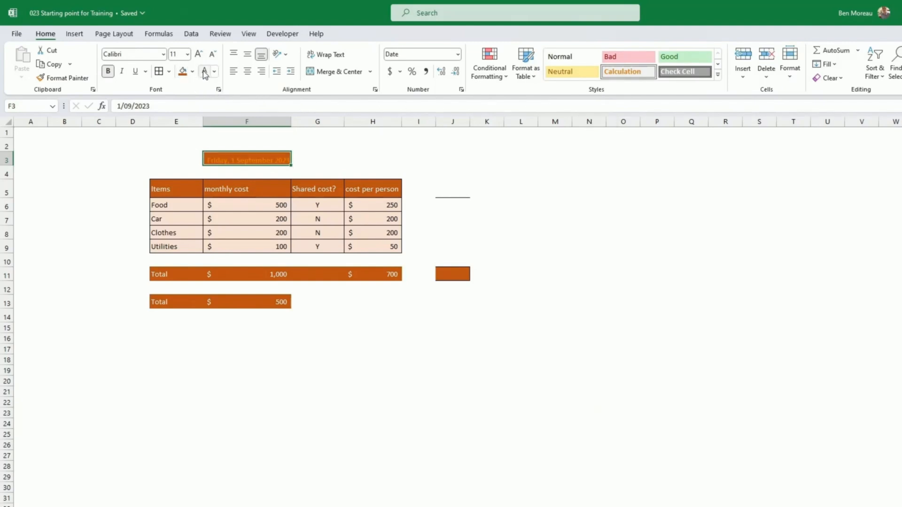
{"action": "left_click", "coordinate": [204, 71]}
{"action": "left_click", "coordinate": [192, 72]}
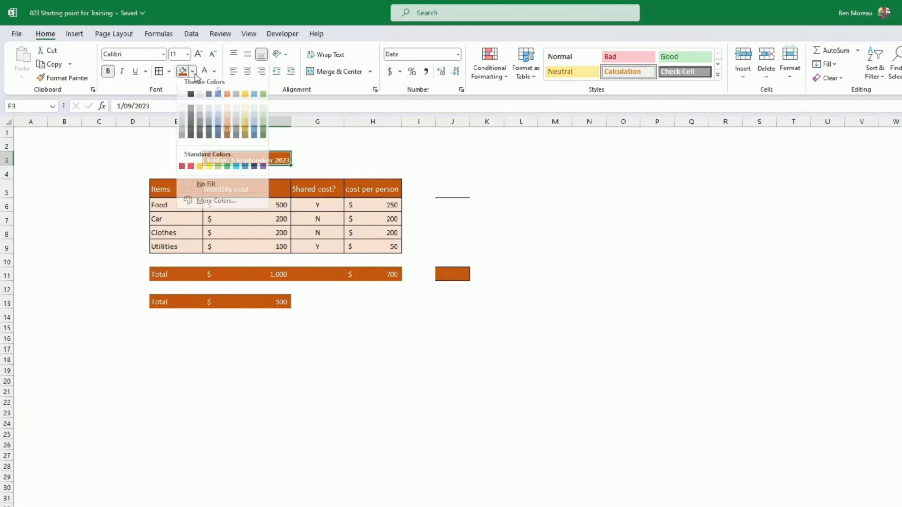
{"action": "left_click", "coordinate": [226, 136]}
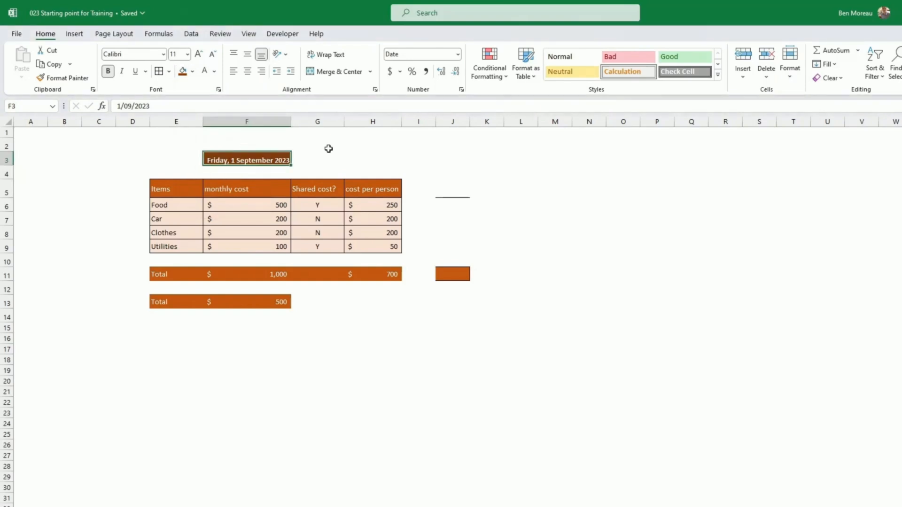
{"action": "left_click", "coordinate": [247, 54]}
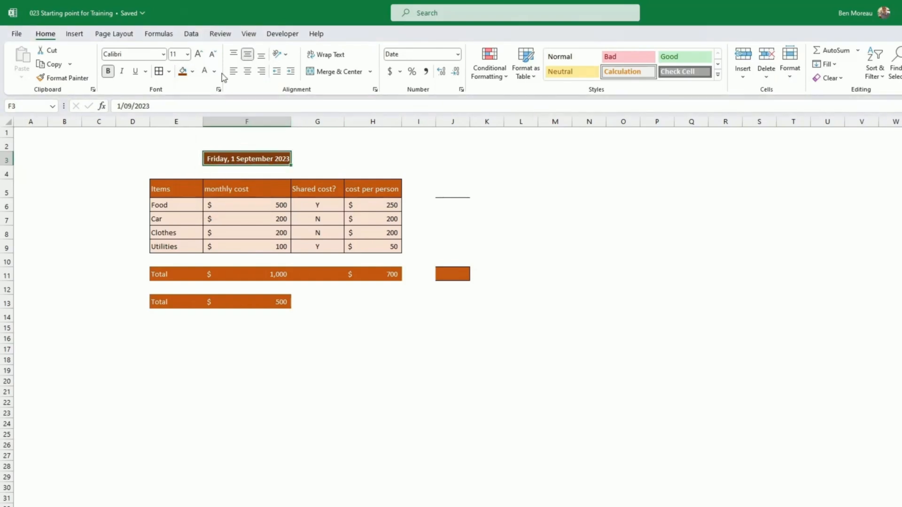
Step: Change the fill of the date cell F3 to the darker theme blue
{"action": "left_click", "coordinate": [193, 71]}
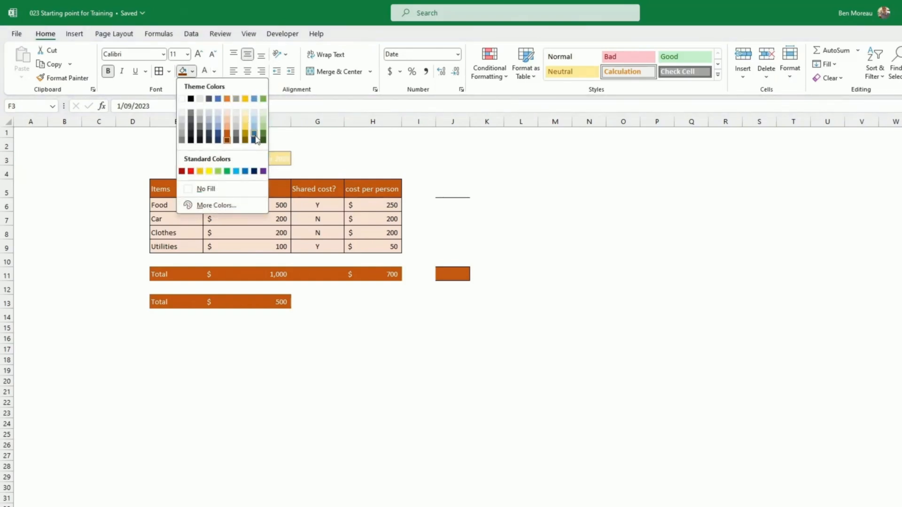
{"action": "left_click", "coordinate": [254, 135]}
{"action": "left_click", "coordinate": [337, 146]}
{"action": "left_click", "coordinate": [407, 161]}
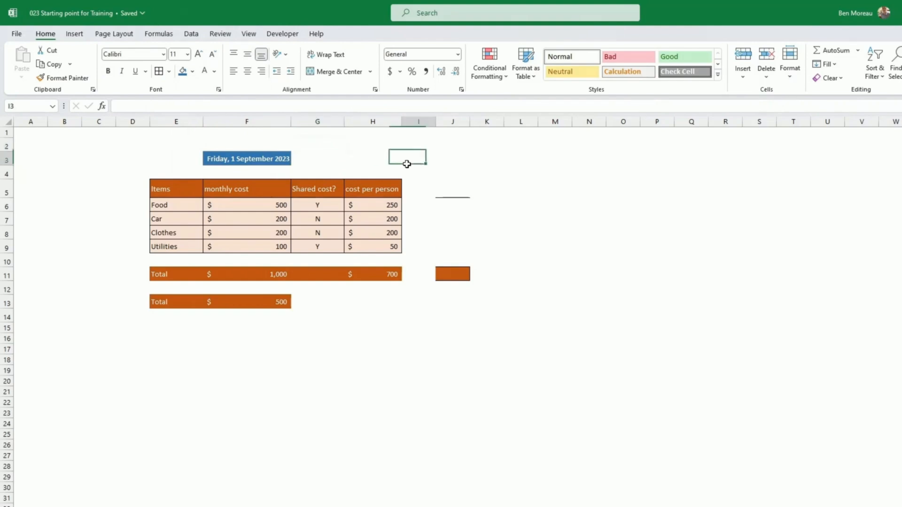
Step: Fill the blank cell J4 down column J to clear the stray border line and the orange cell
{"action": "left_click", "coordinate": [463, 176]}
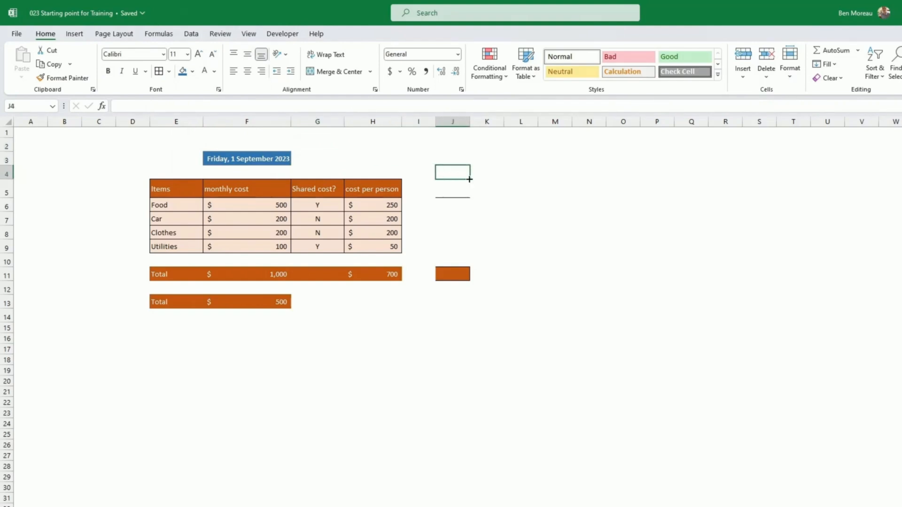
{"action": "left_click_drag", "start_coordinate": [470, 179], "coordinate": [463, 314]}
{"action": "left_click", "coordinate": [453, 327]}
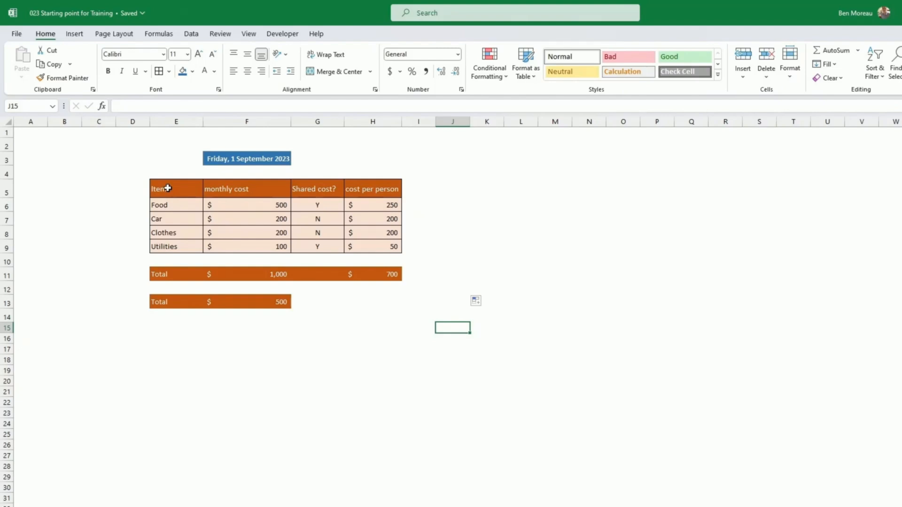
Step: Fill the header row E5:H5 with the same darker blue as the date and the item rows E6:H9 with light blue
{"action": "left_click_drag", "start_coordinate": [168, 189], "coordinate": [399, 192]}
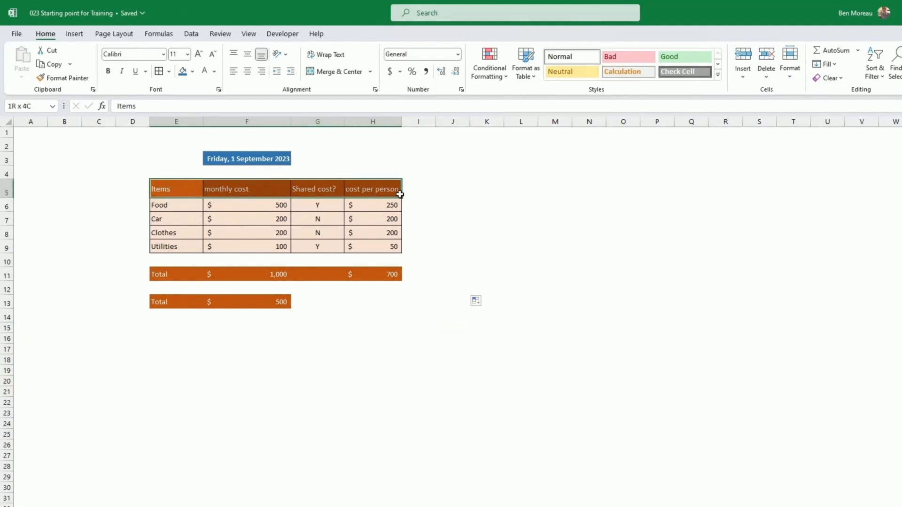
{"action": "left_click", "coordinate": [192, 71]}
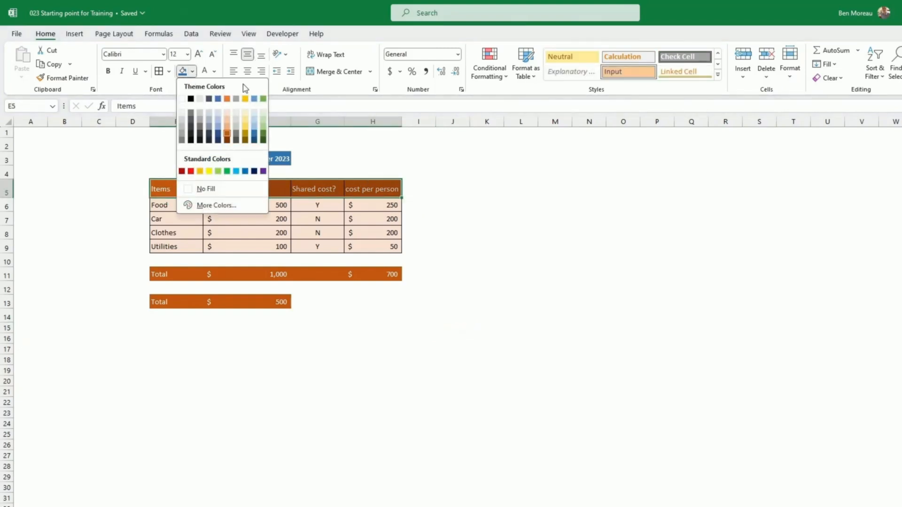
{"action": "left_click", "coordinate": [254, 133]}
{"action": "left_click_drag", "start_coordinate": [185, 207], "coordinate": [362, 242]}
{"action": "left_click", "coordinate": [193, 71]}
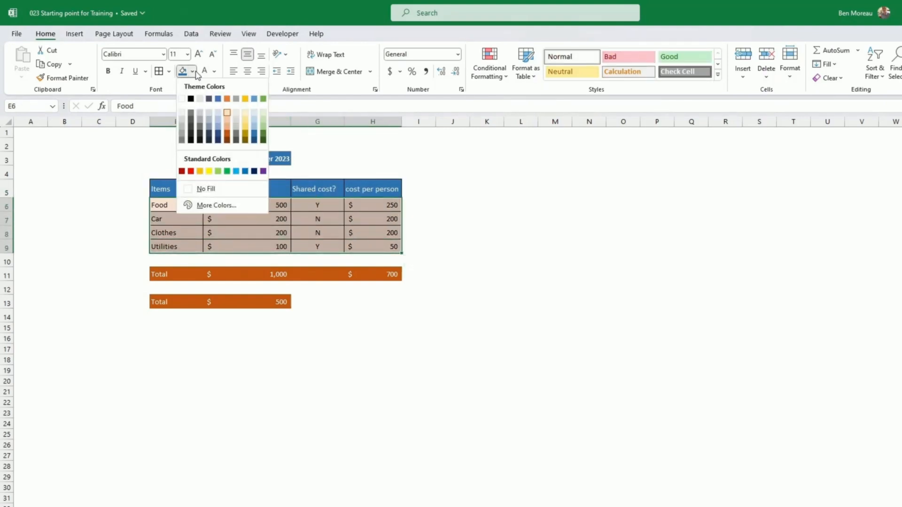
{"action": "left_click", "coordinate": [219, 117]}
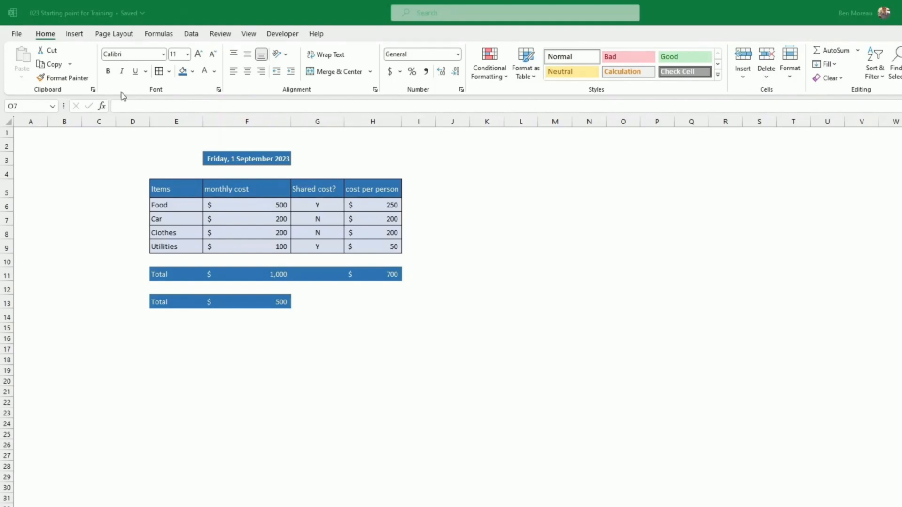
Step: Copy the Items header cell E5 and paste only its formatting into E15
{"action": "left_click", "coordinate": [143, 210]}
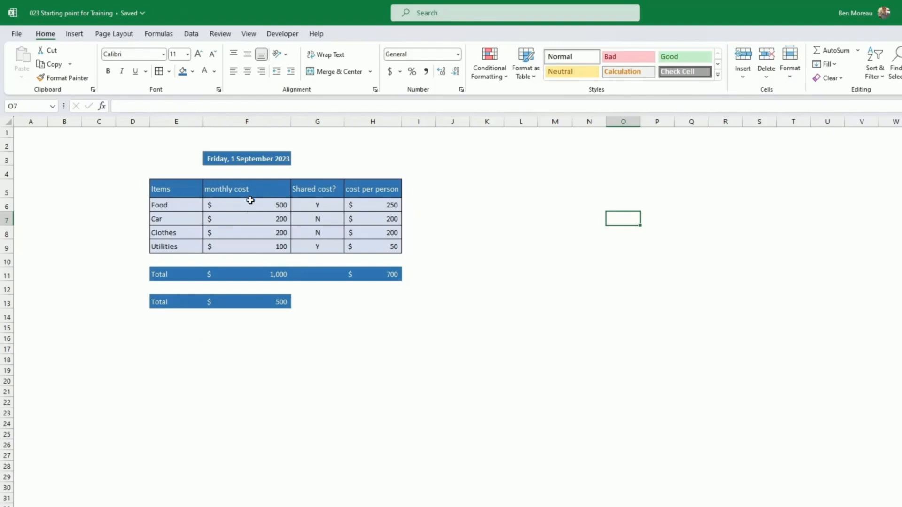
{"action": "left_click", "coordinate": [168, 189]}
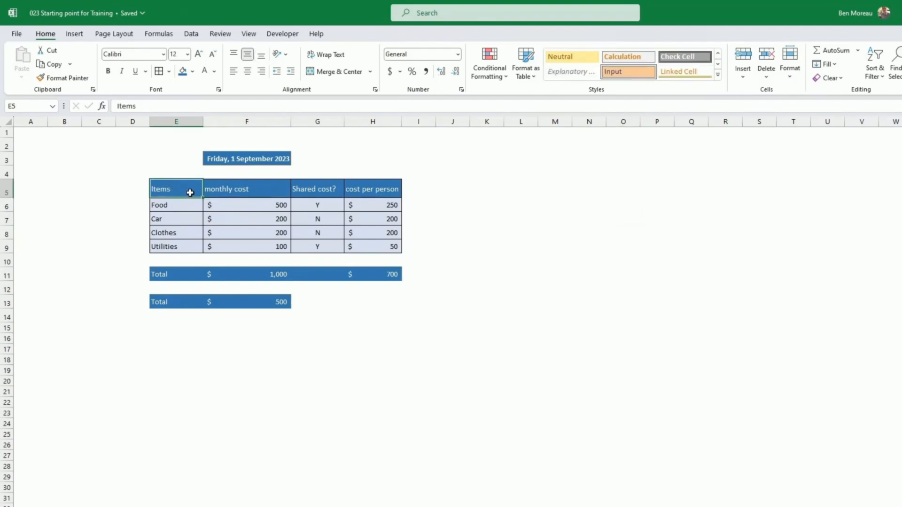
{"action": "key", "text": "ctrl+c"}
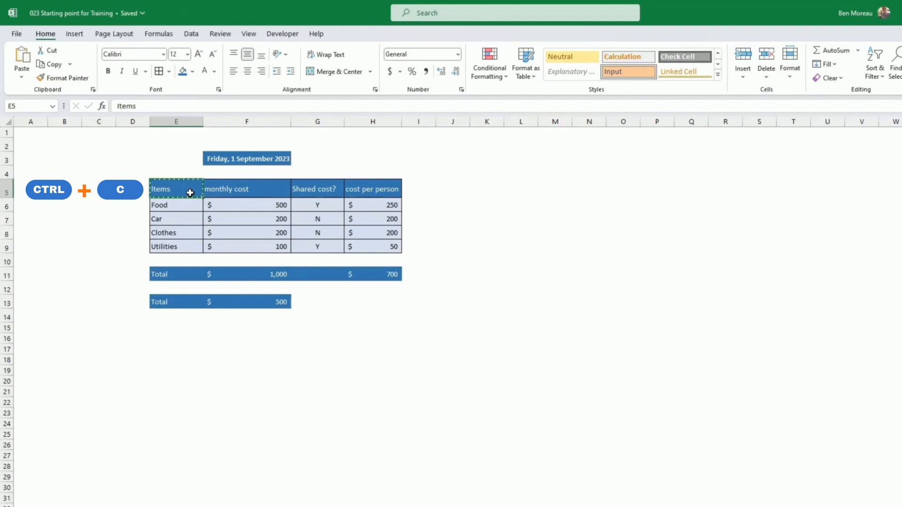
{"action": "left_click", "coordinate": [172, 327]}
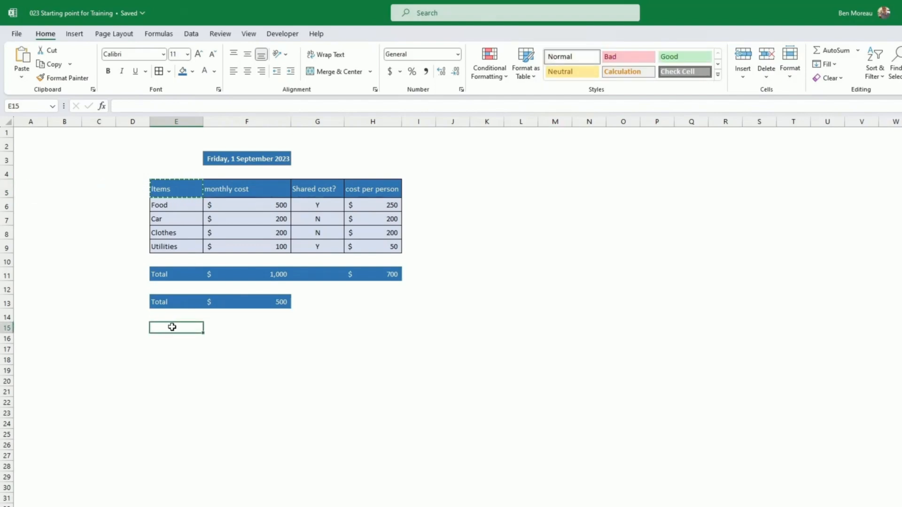
{"action": "right_click", "coordinate": [173, 329]}
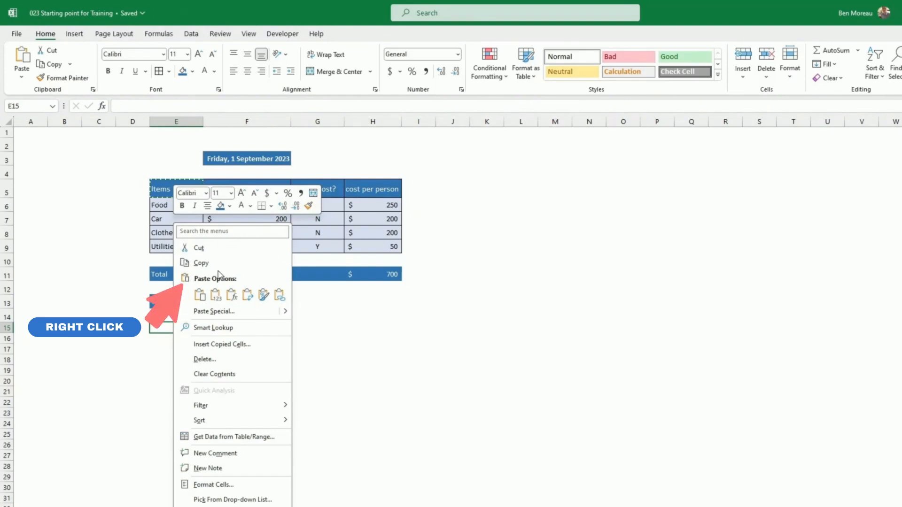
{"action": "mouse_move", "coordinate": [286, 312]}
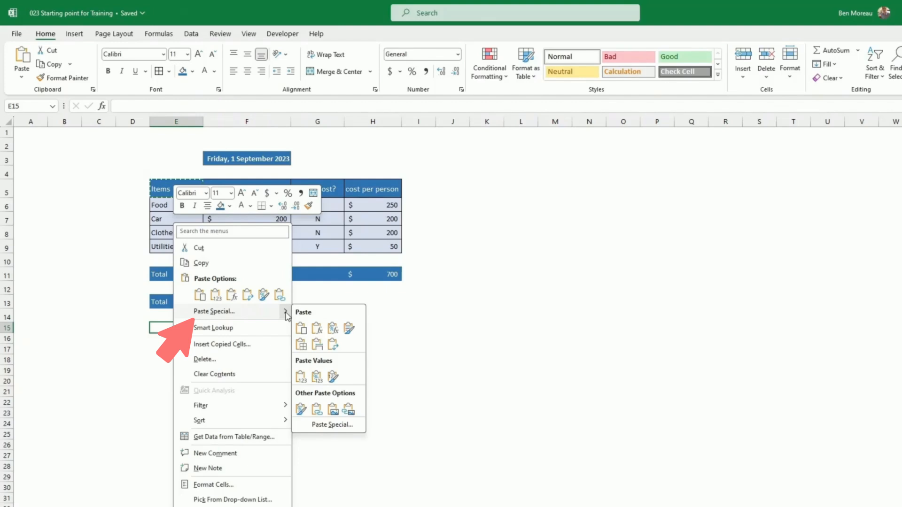
{"action": "left_click", "coordinate": [301, 410]}
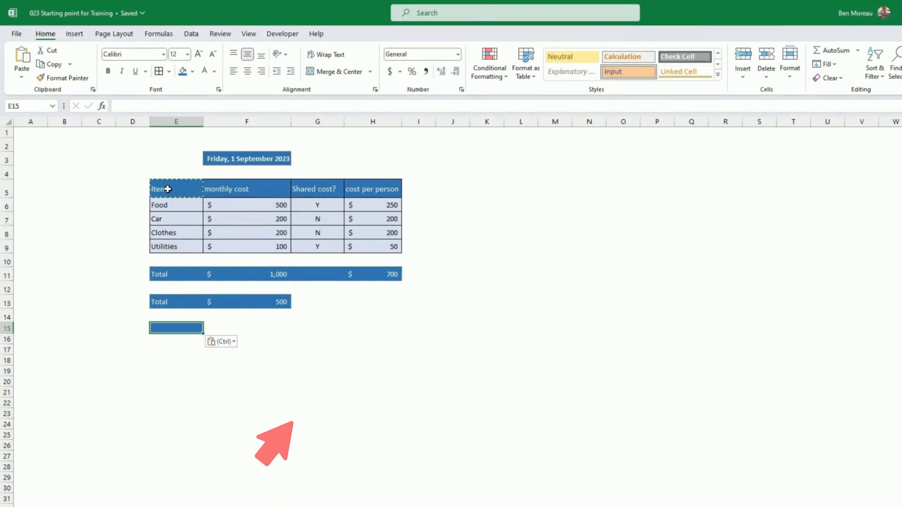
{"action": "left_click", "coordinate": [167, 189]}
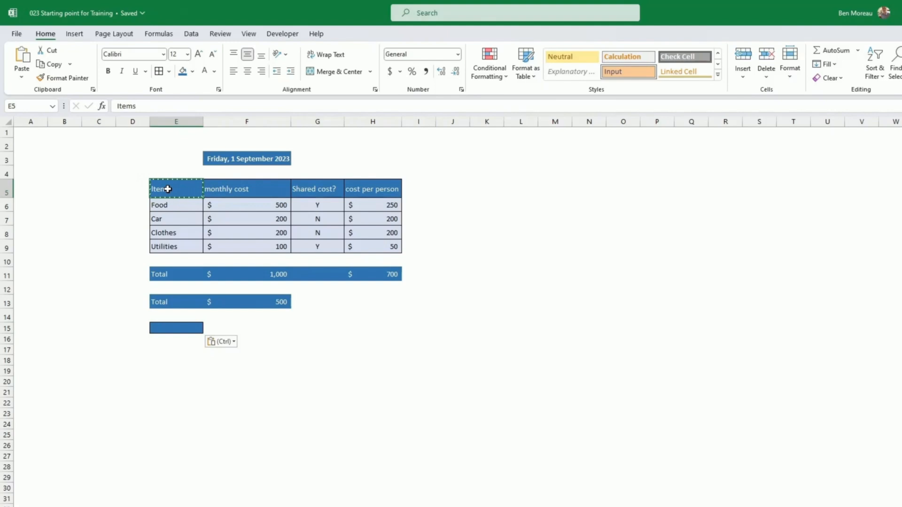
{"action": "left_click", "coordinate": [187, 360]}
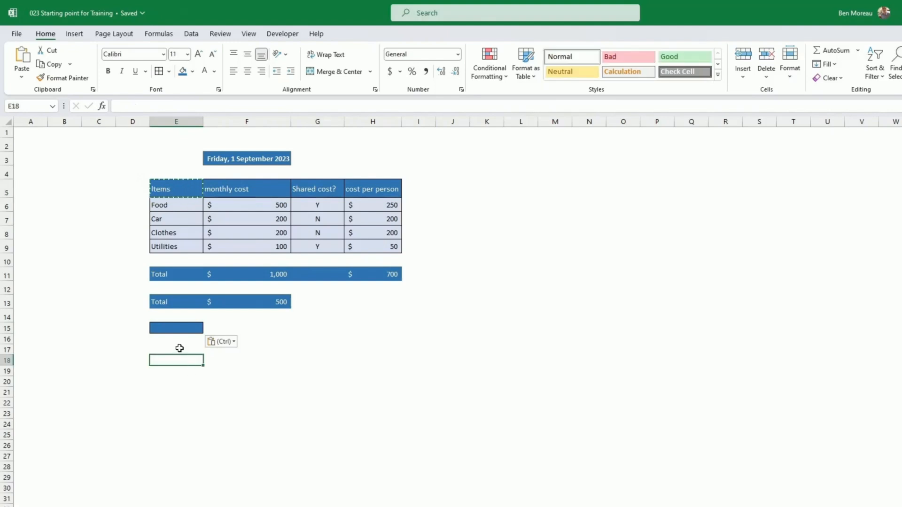